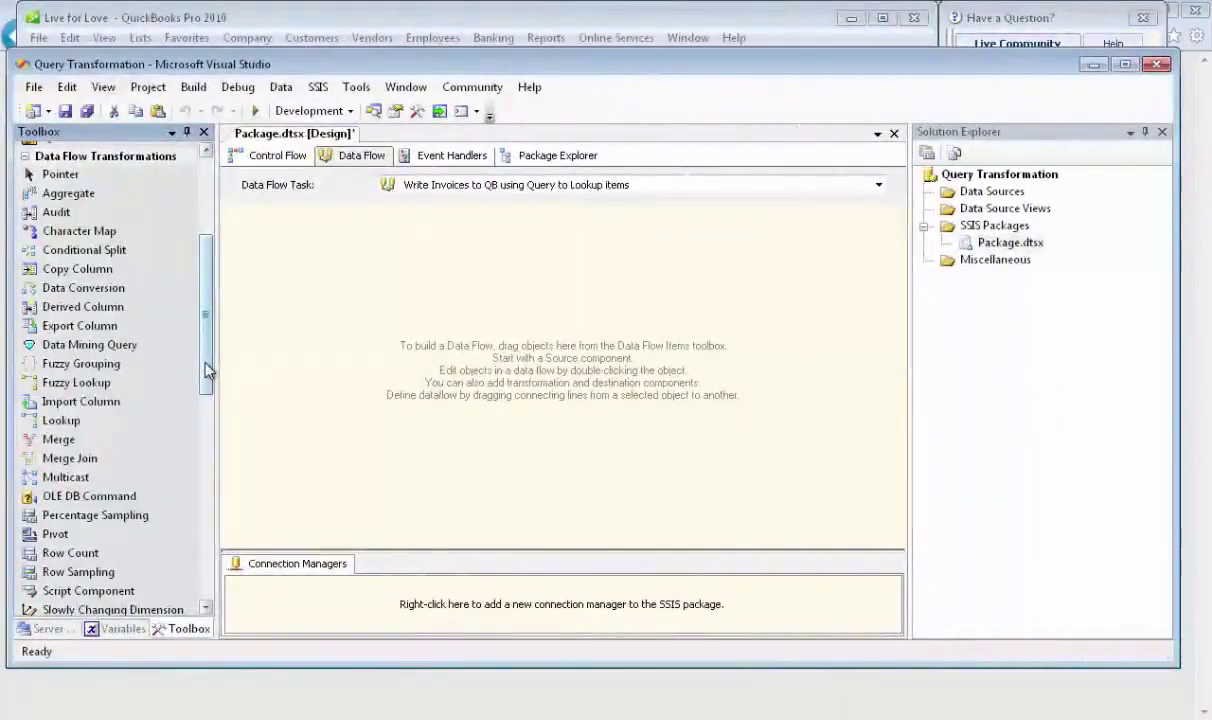
Add the CozyRoc Query, QuickBooks Source and QuickBooks Destination data flow components to the toolbox
drag(206, 370, 210, 432)
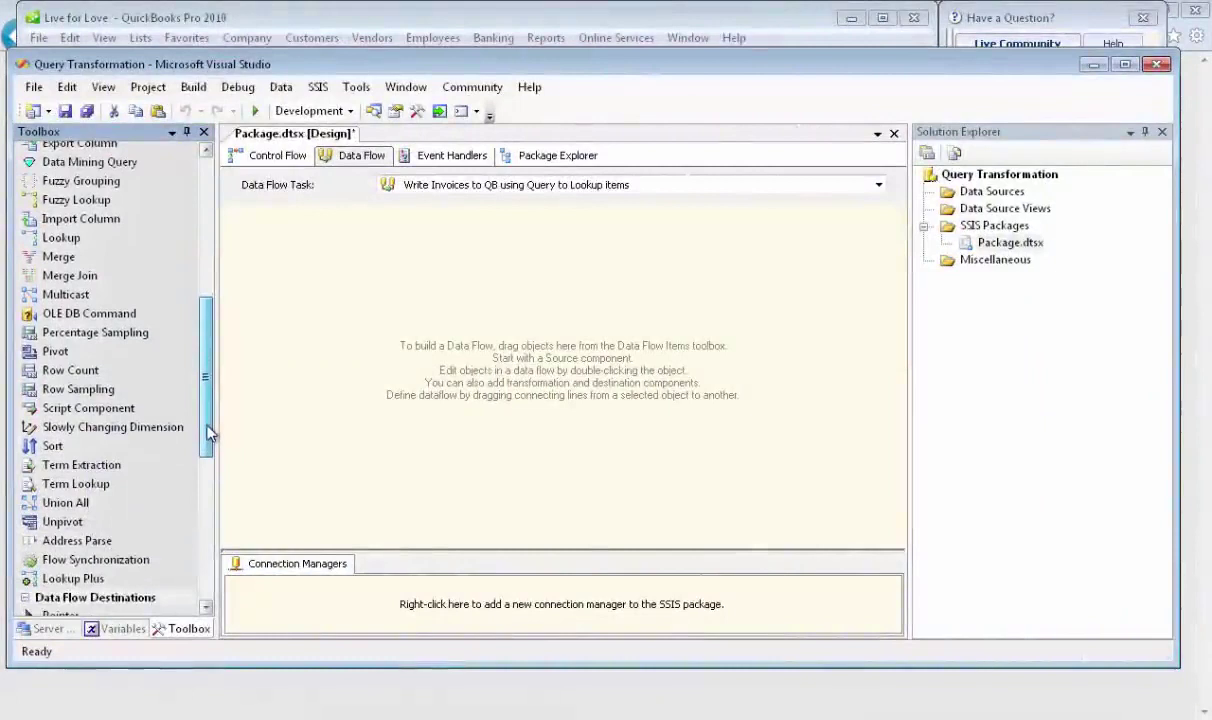
right_click(176, 374)
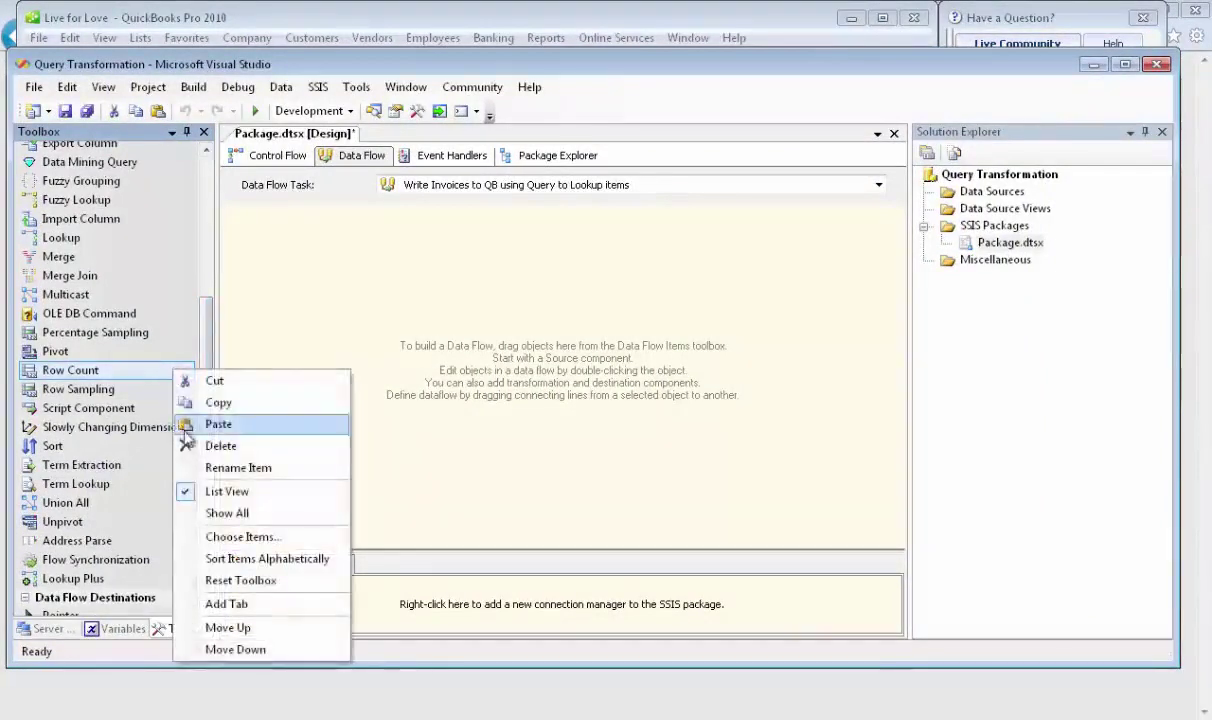
click(211, 536)
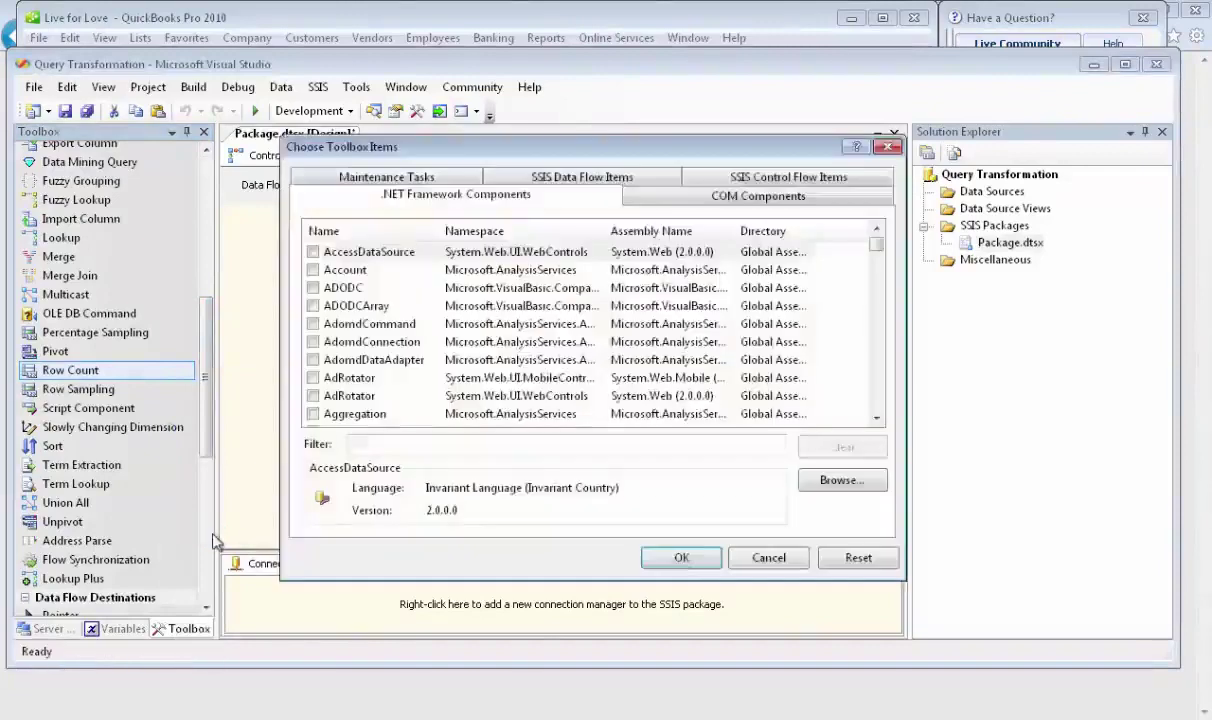
click(566, 179)
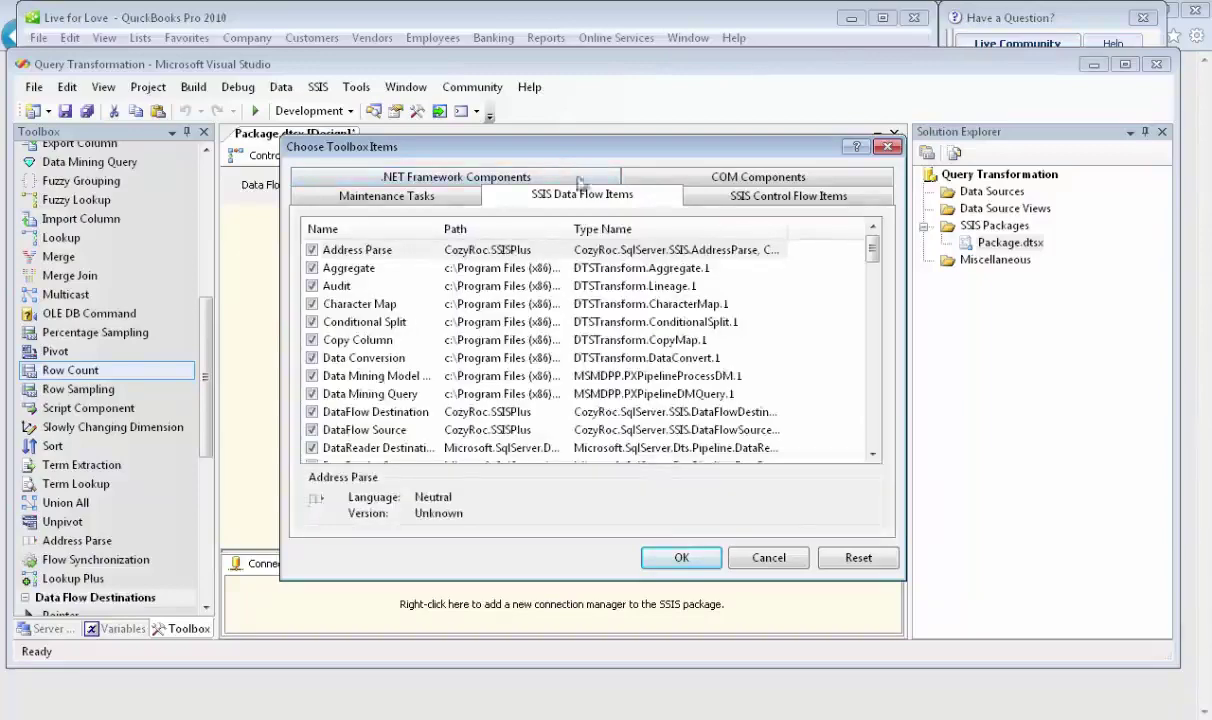
drag(873, 252, 877, 365)
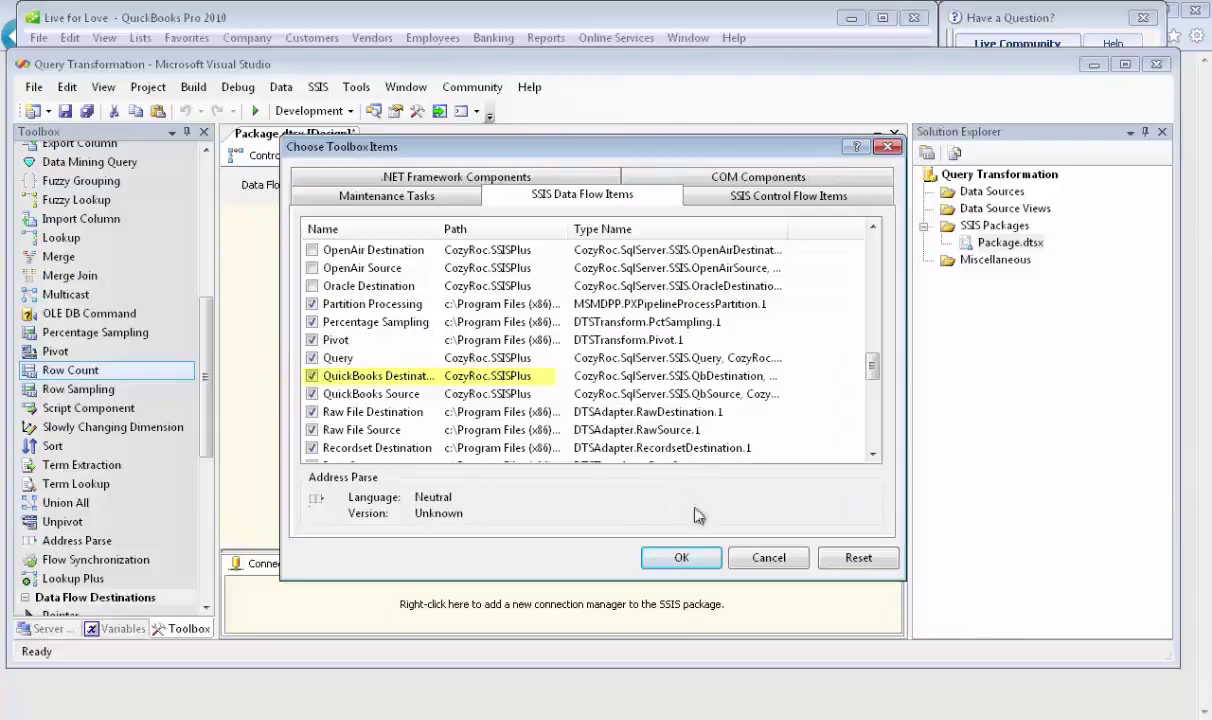
click(680, 558)
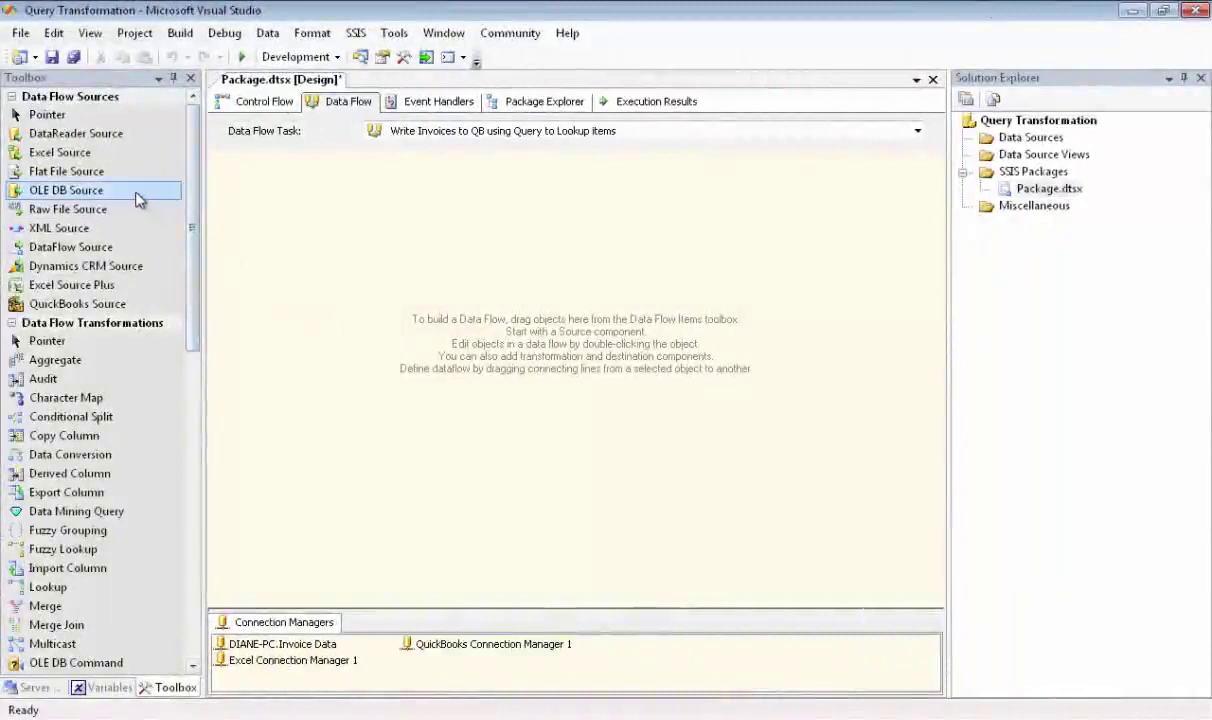
Add an OLE DB Source to the data flow, name it "Read Invoice Main Objects from SQL" and enlarge it to fit the name
drag(130, 197, 285, 214)
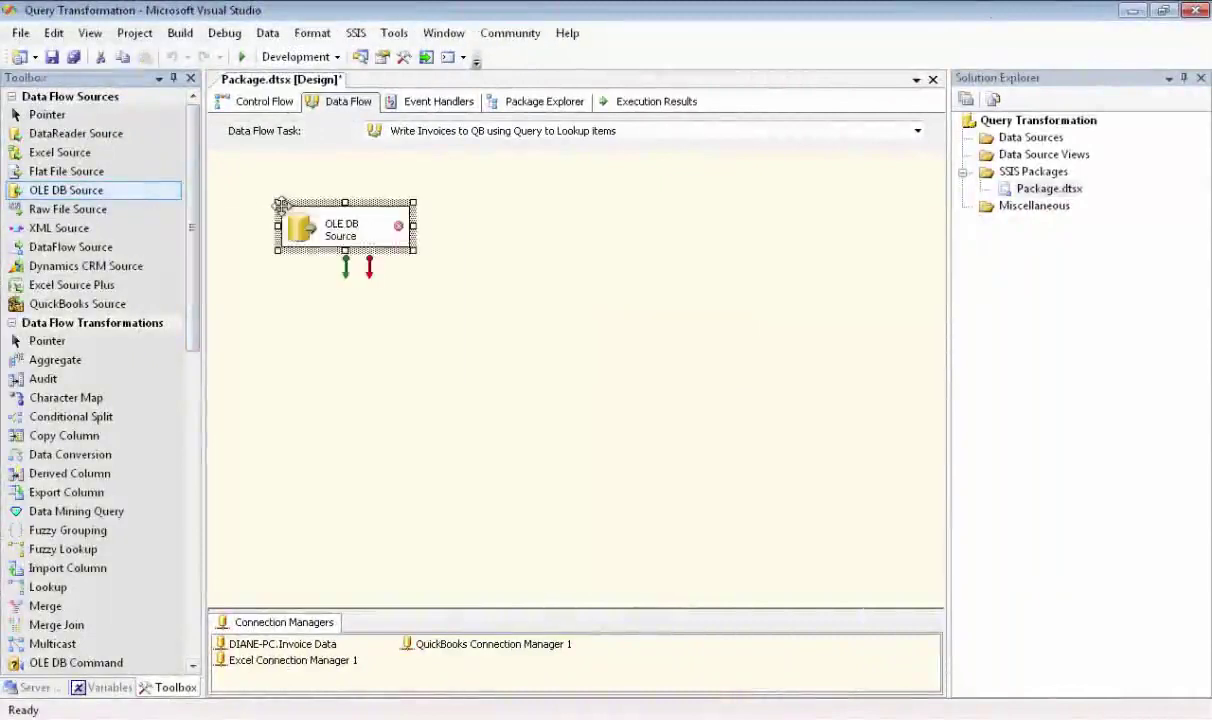
click(349, 230)
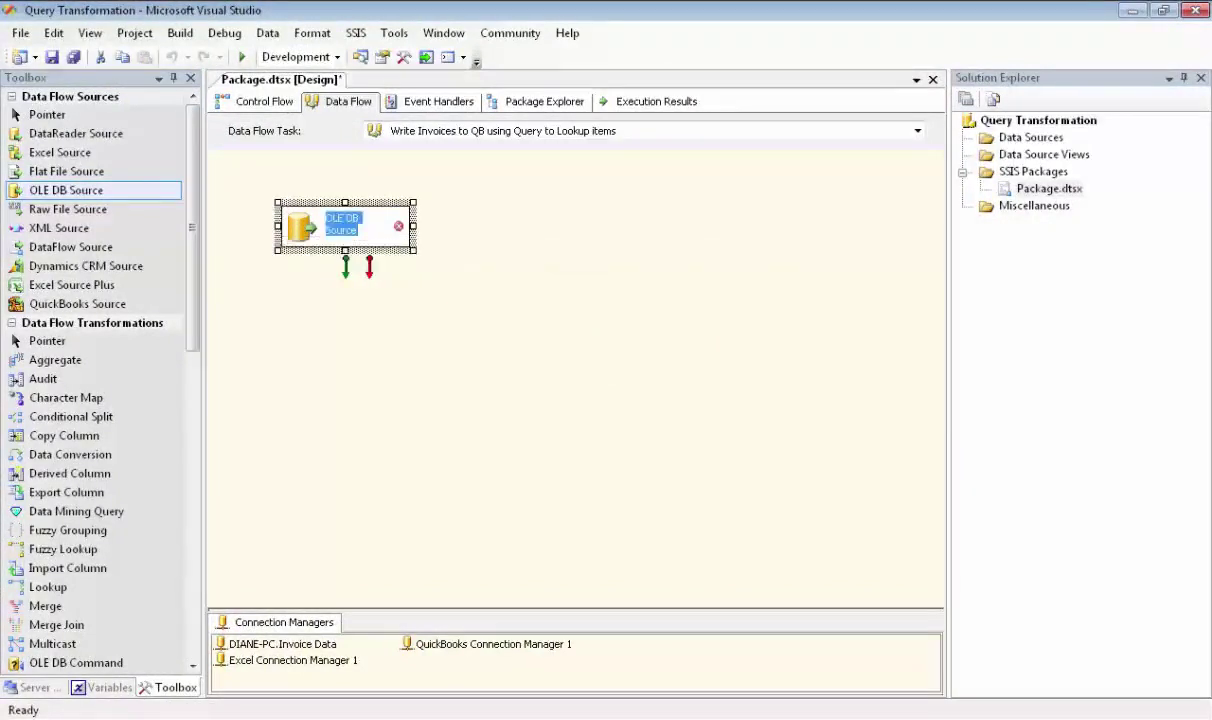
text(Read Invoice Main)
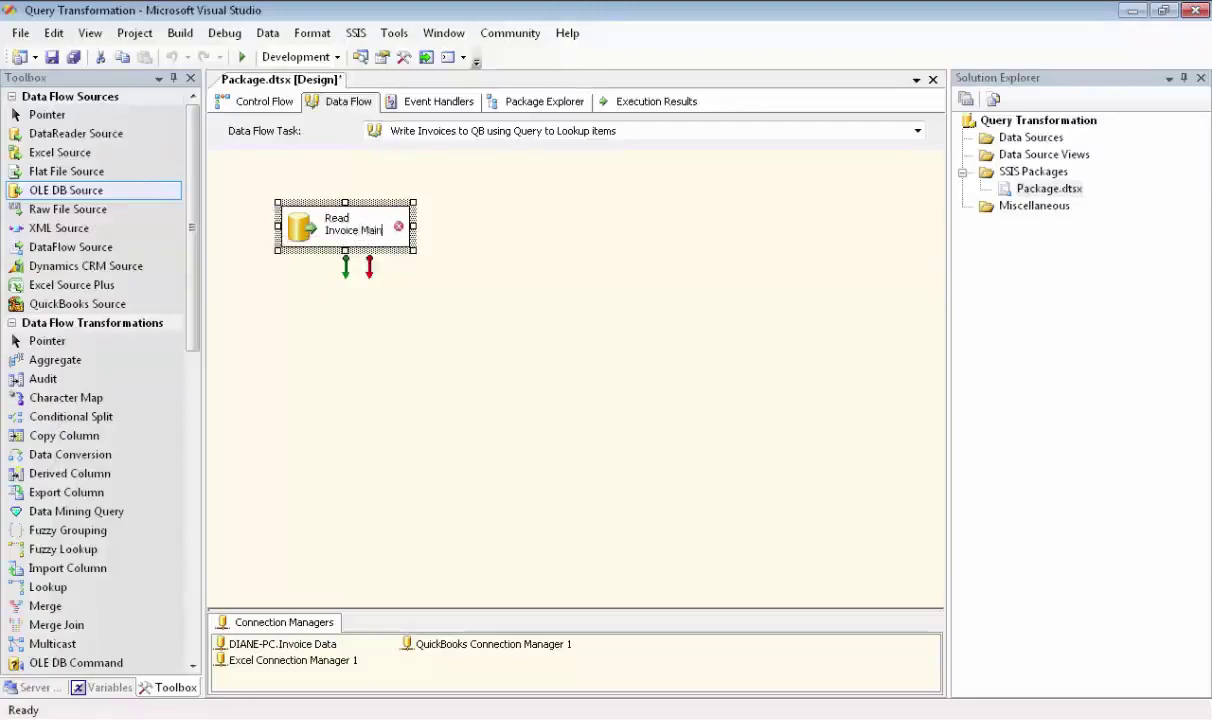
text( Objects fr)
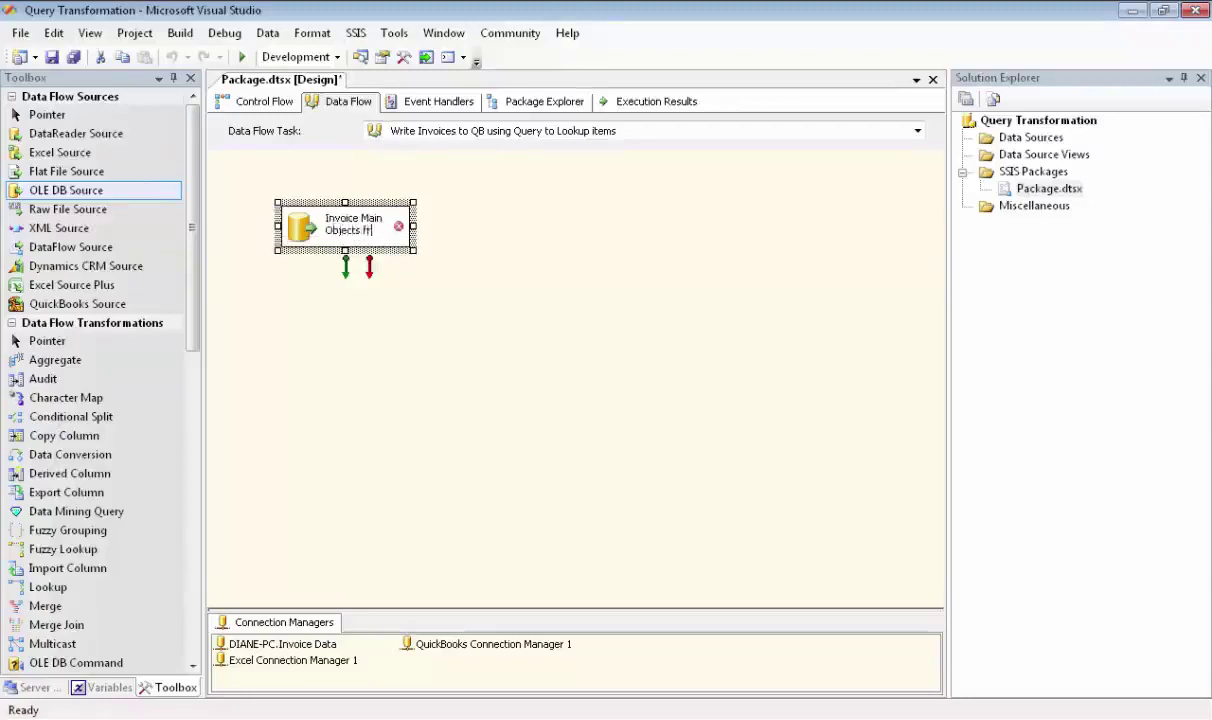
text(om SQL)
key(Return)
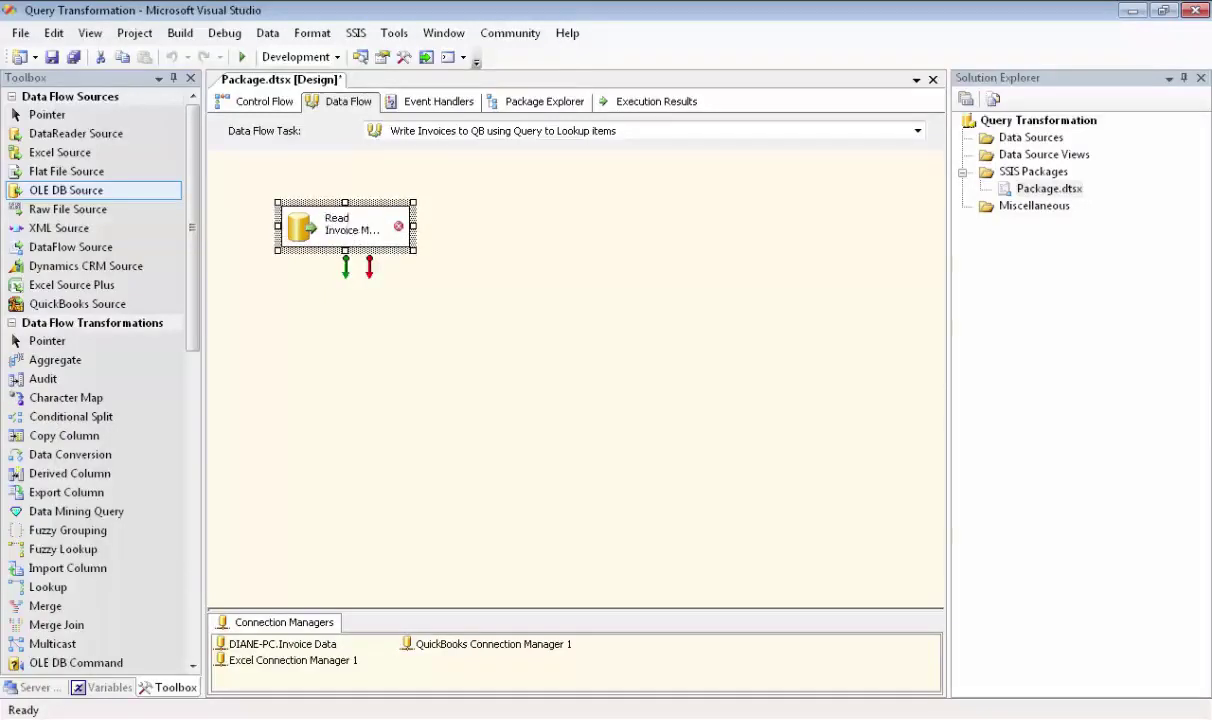
drag(416, 257, 434, 269)
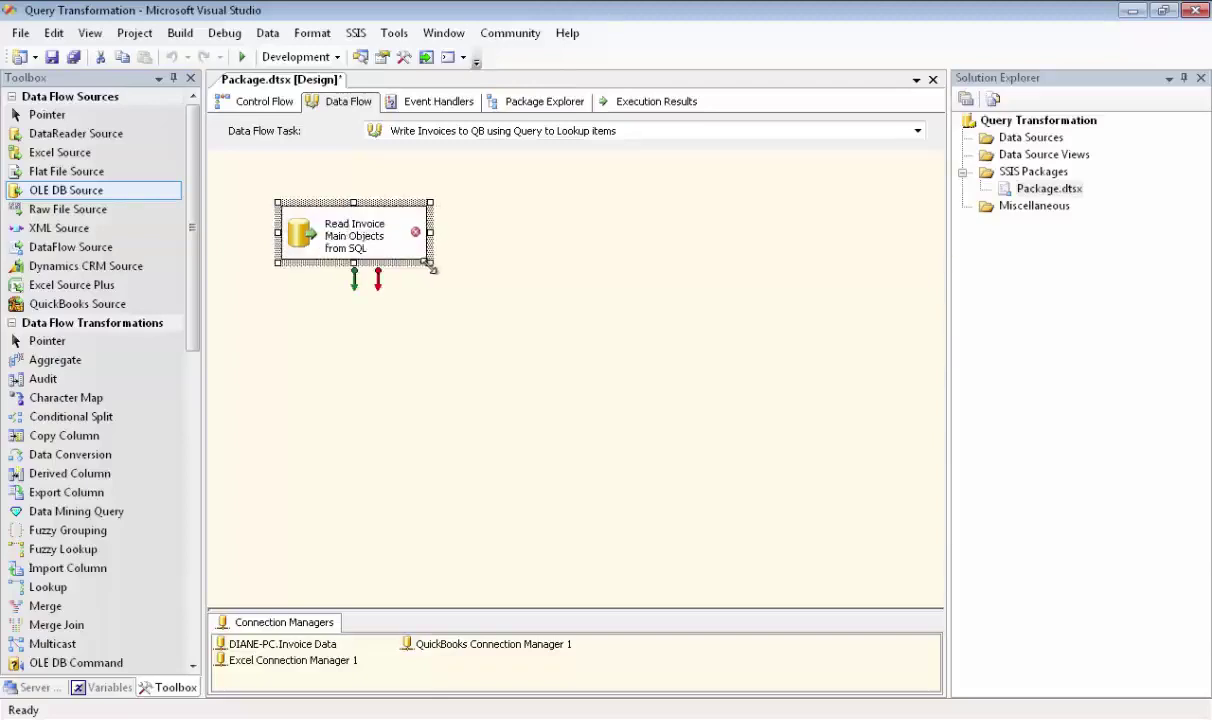
Set the OLE DB source to read the [dbo].[Invoices] table, previewing its rows and checking its columns
double_click(362, 244)
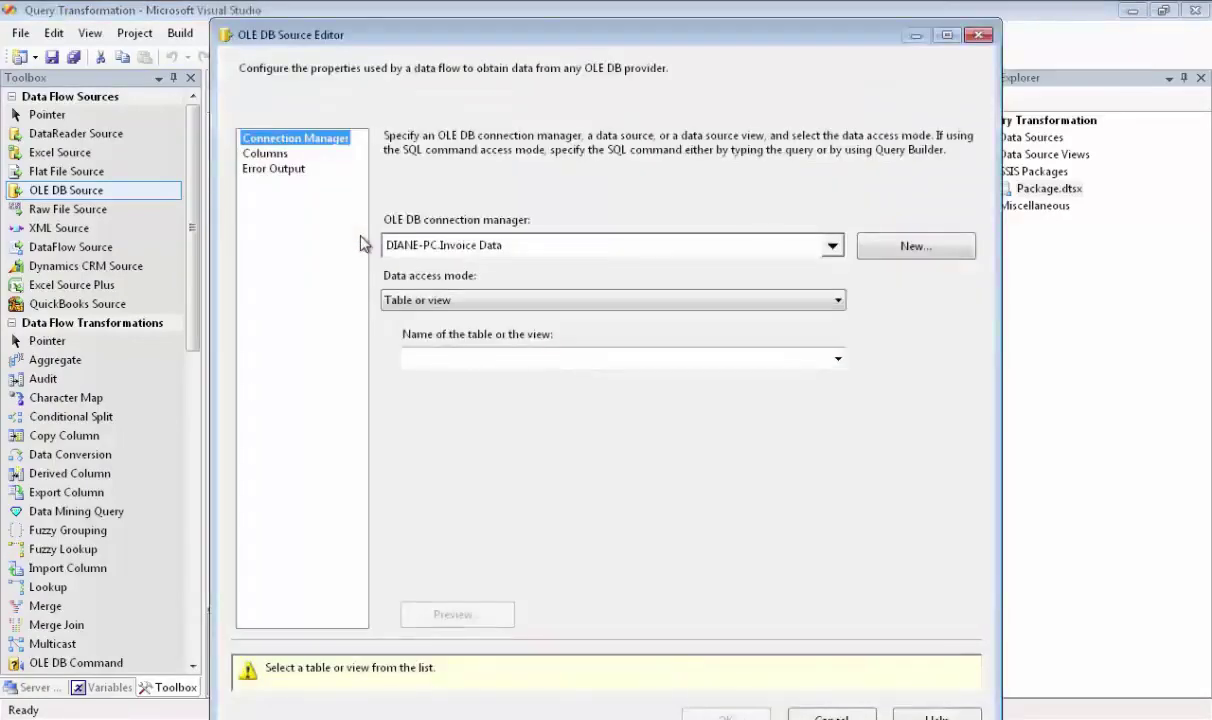
click(838, 360)
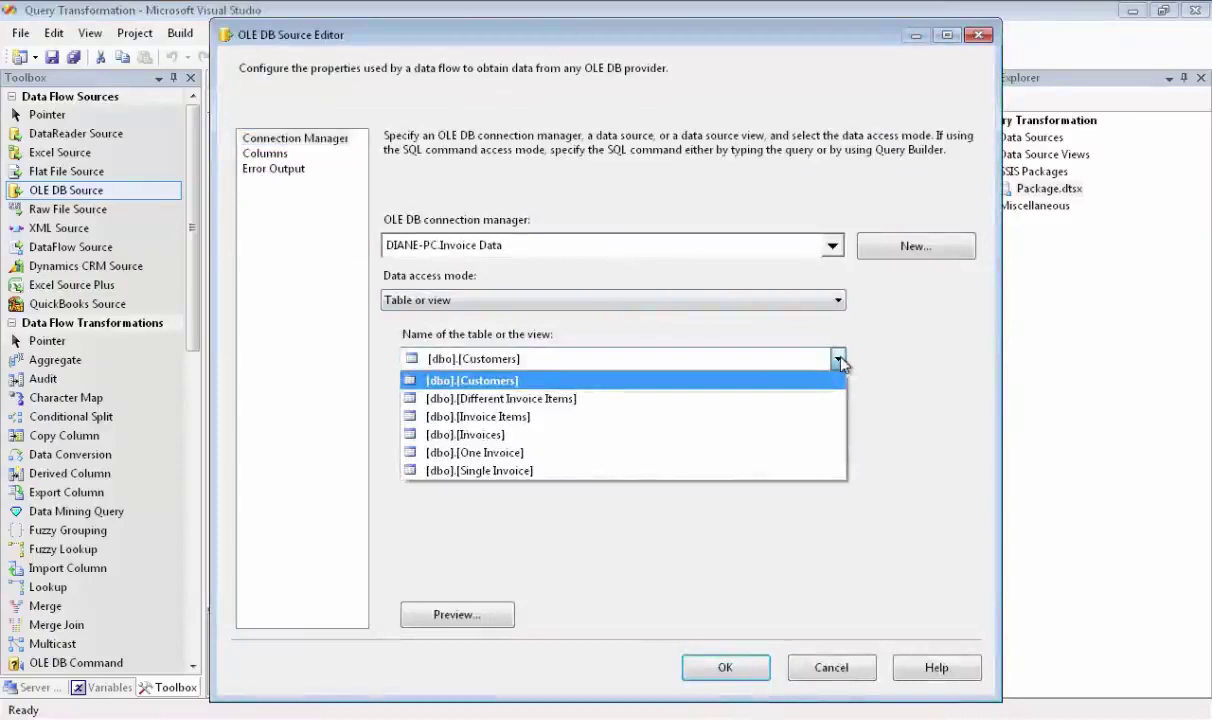
click(495, 434)
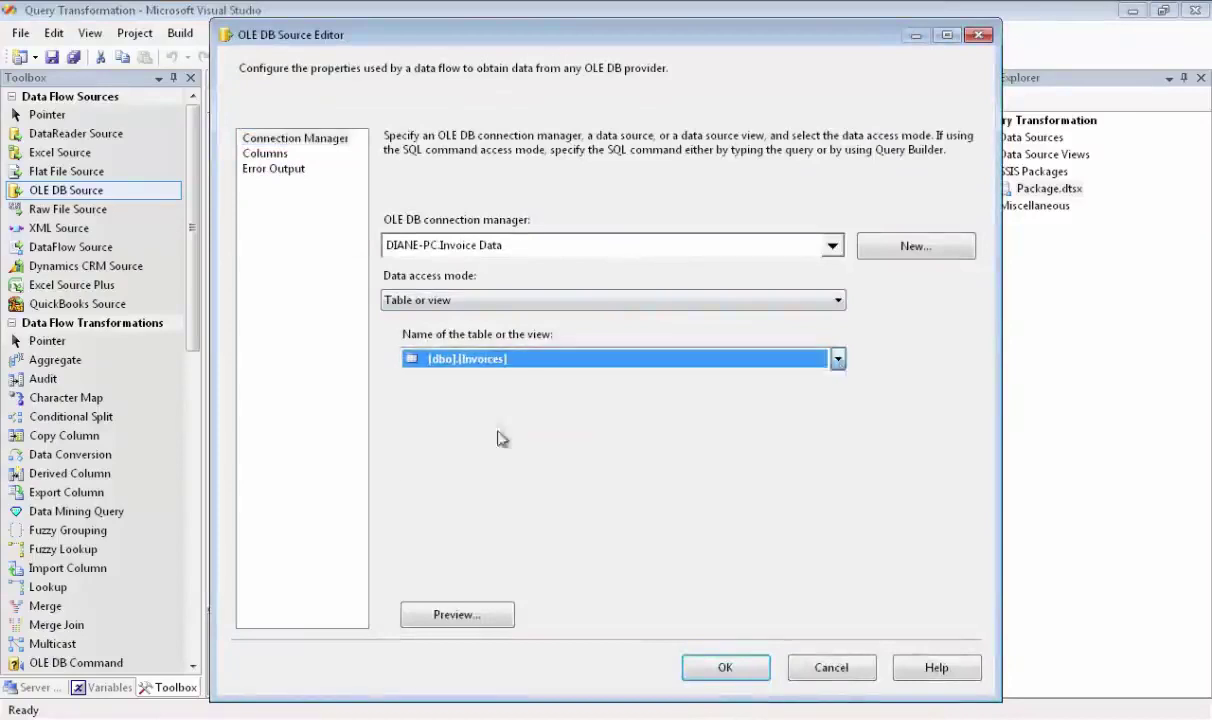
click(469, 614)
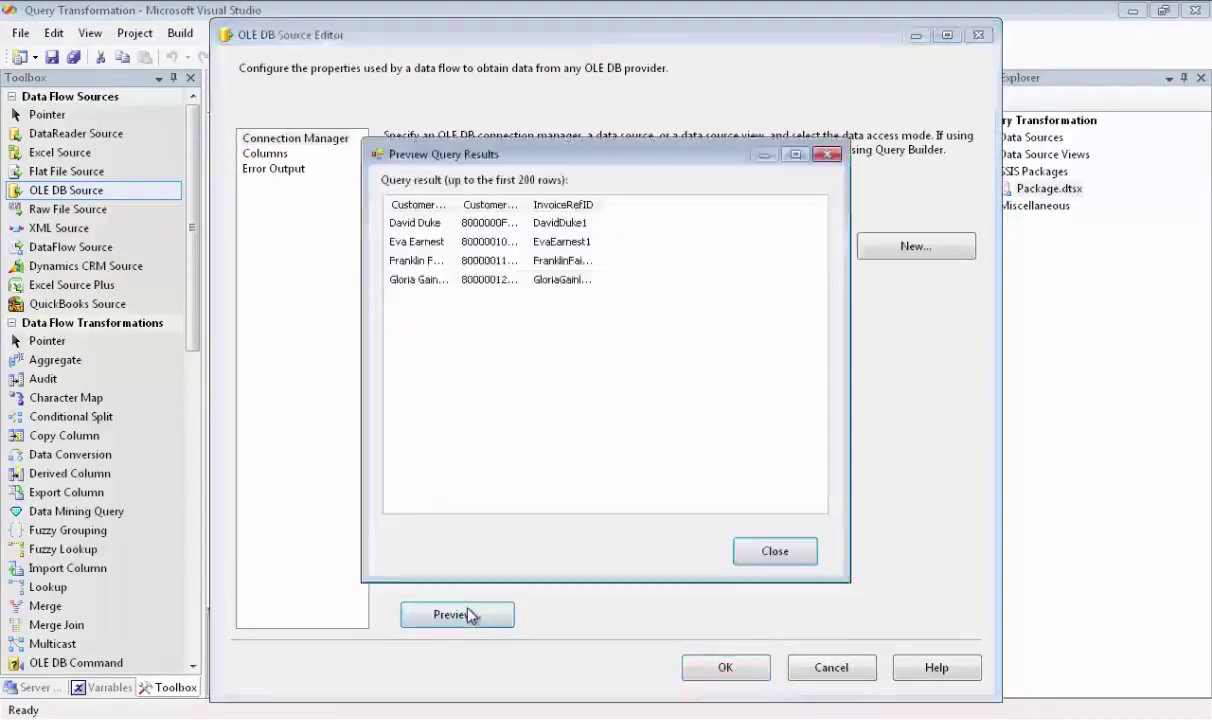
click(752, 551)
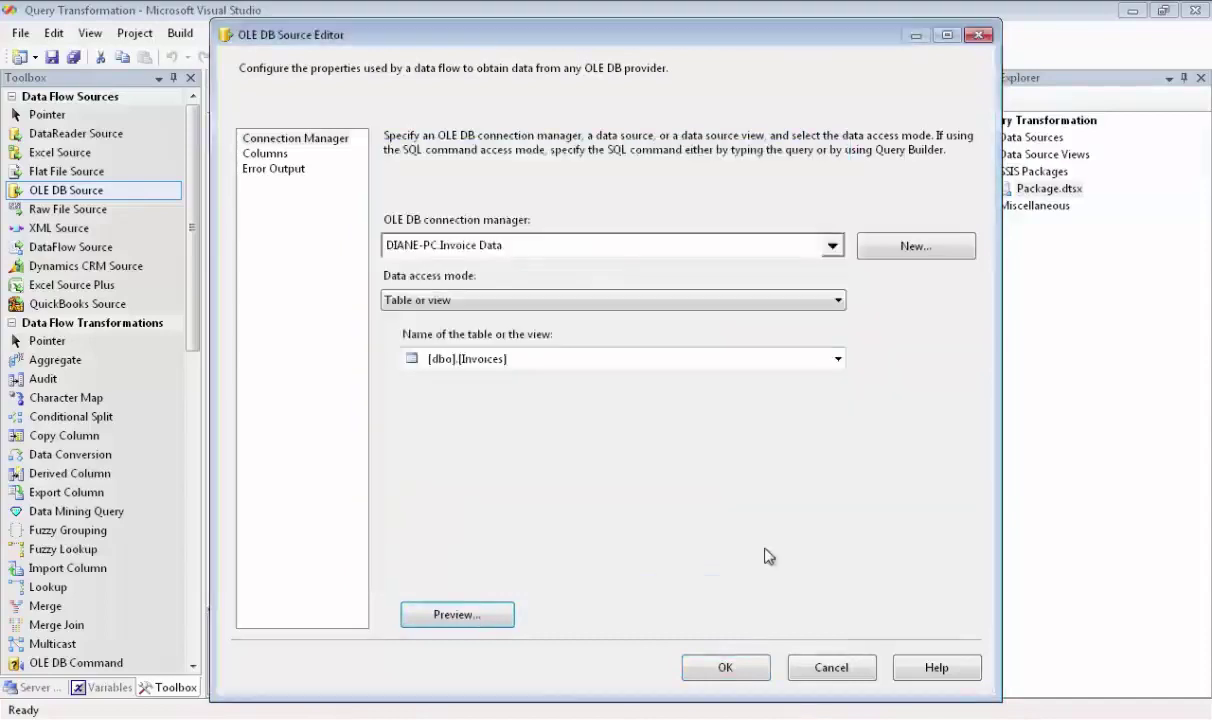
click(266, 154)
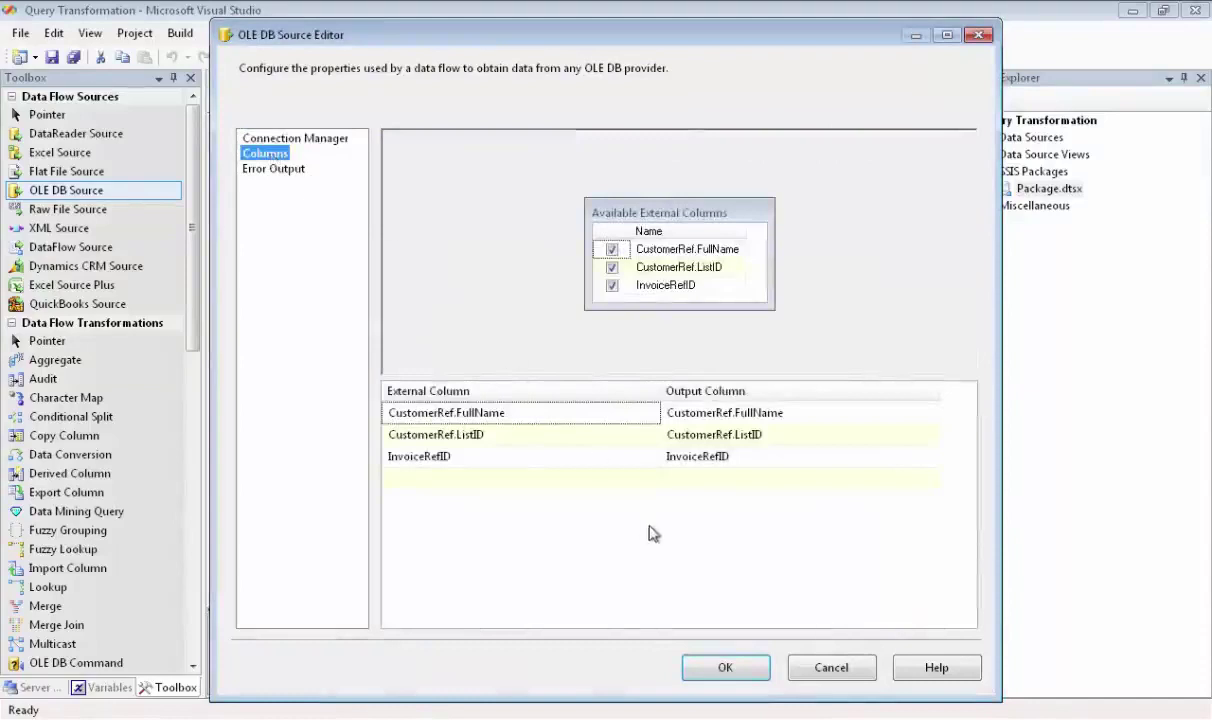
click(745, 672)
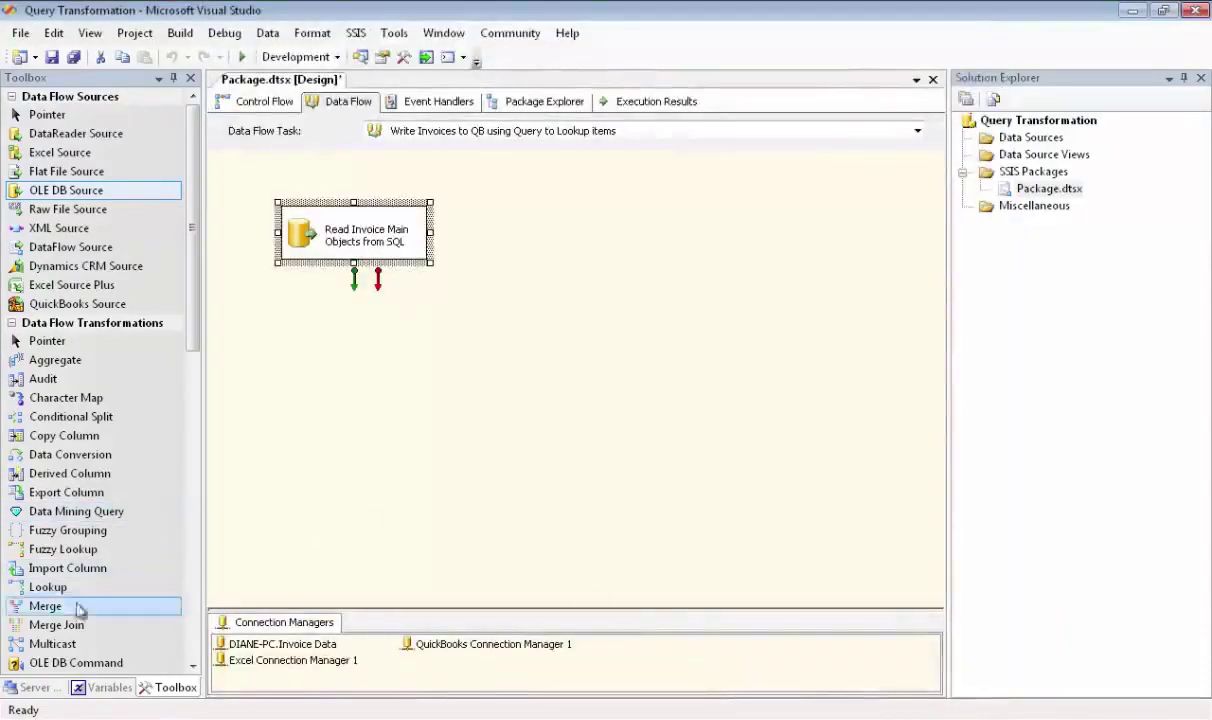
Add a Multicast transformation below the invoice source and connect the source's output to it
drag(50, 648, 285, 310)
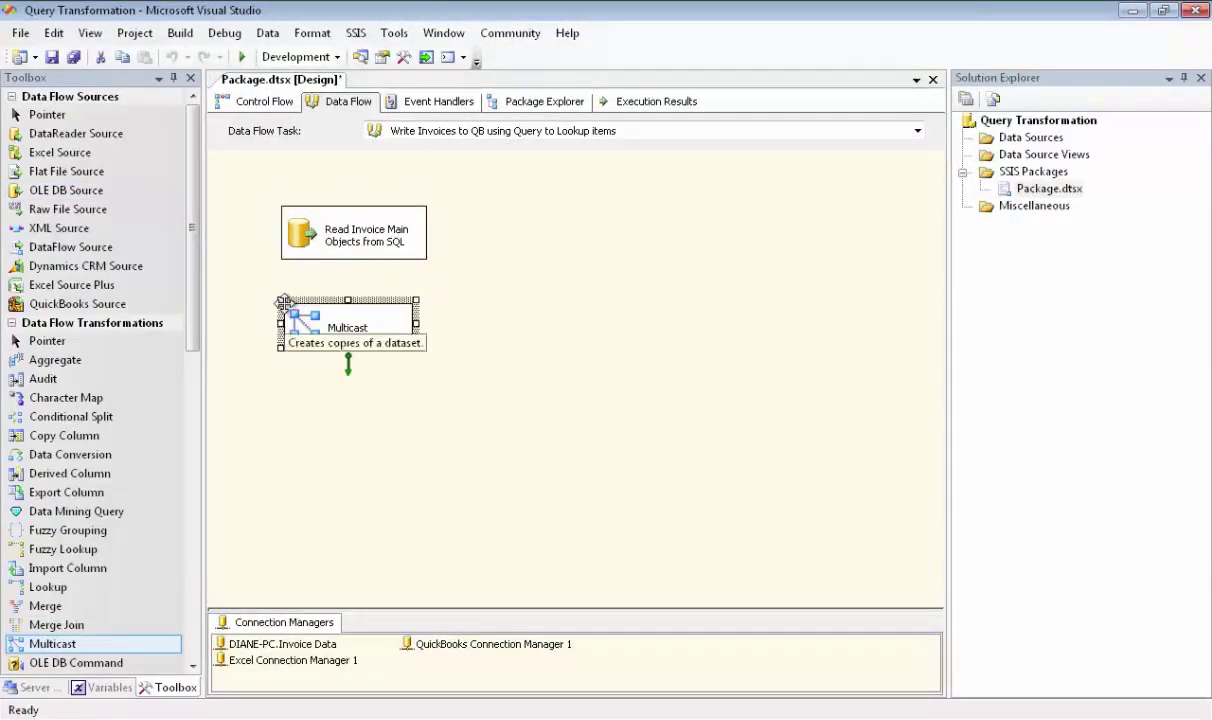
click(325, 226)
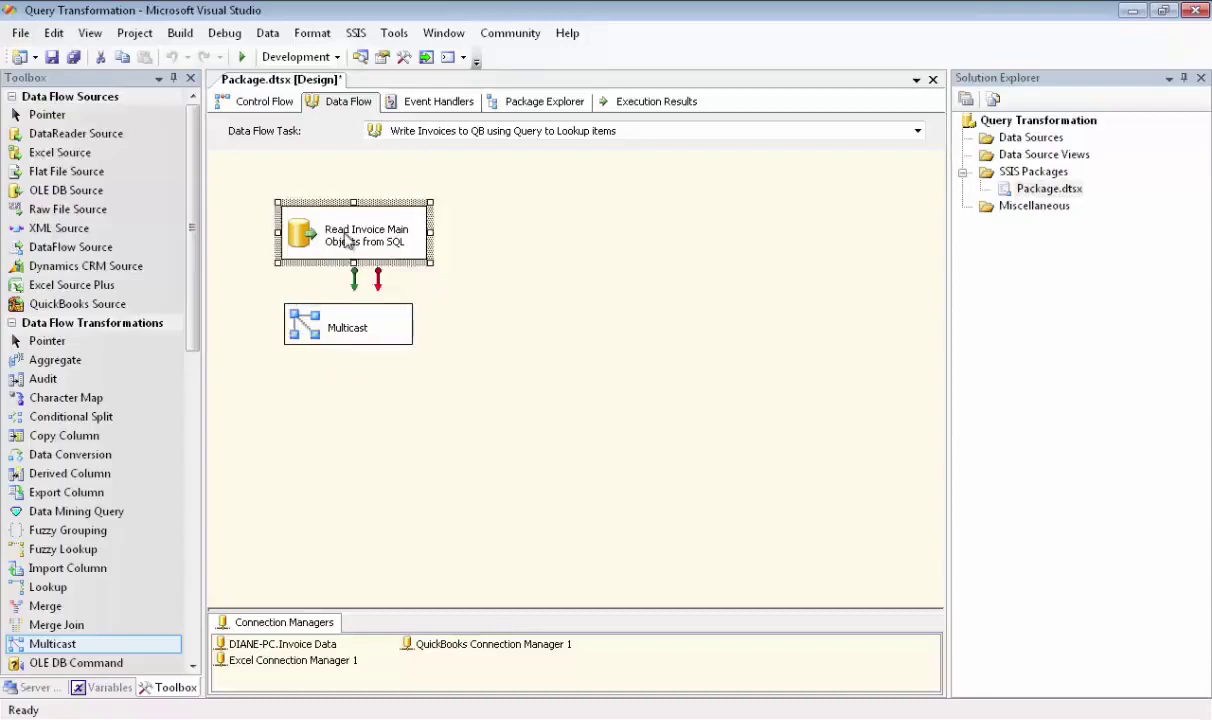
drag(347, 266, 352, 322)
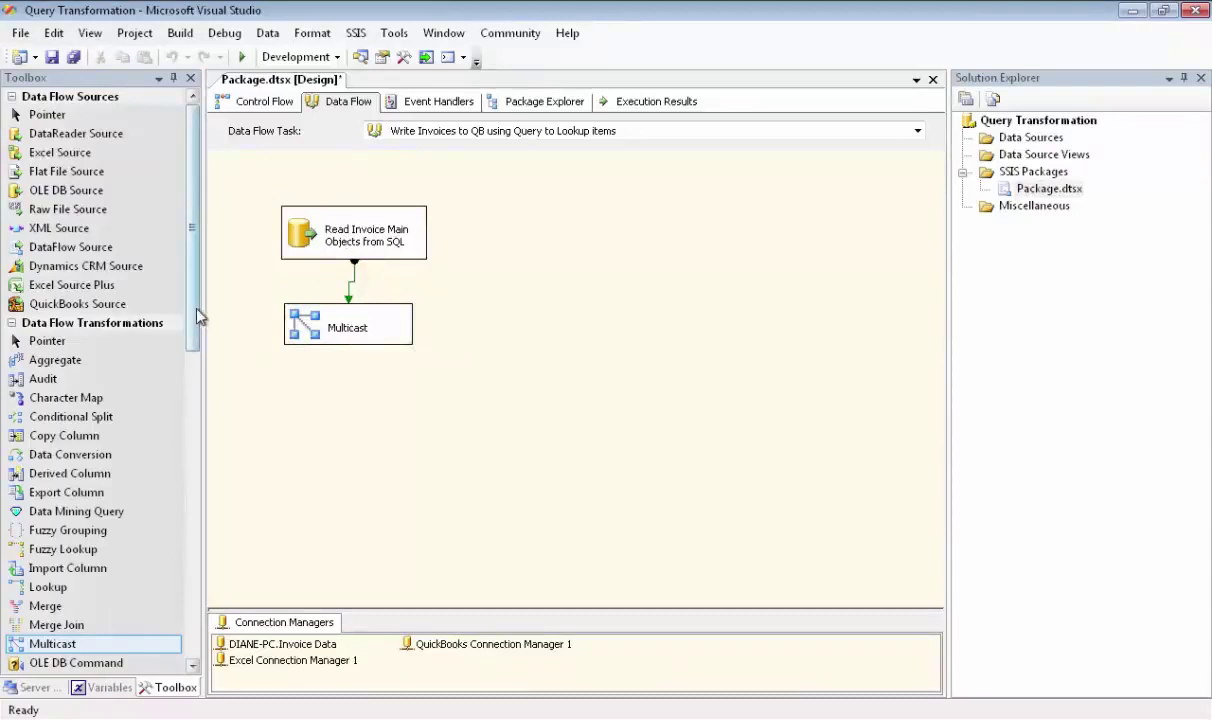
Add a QuickBooks Destination below the Multicast, using QuickBooks Connection Manager 1 and the Invoice object with the Create action
drag(197, 312, 238, 400)
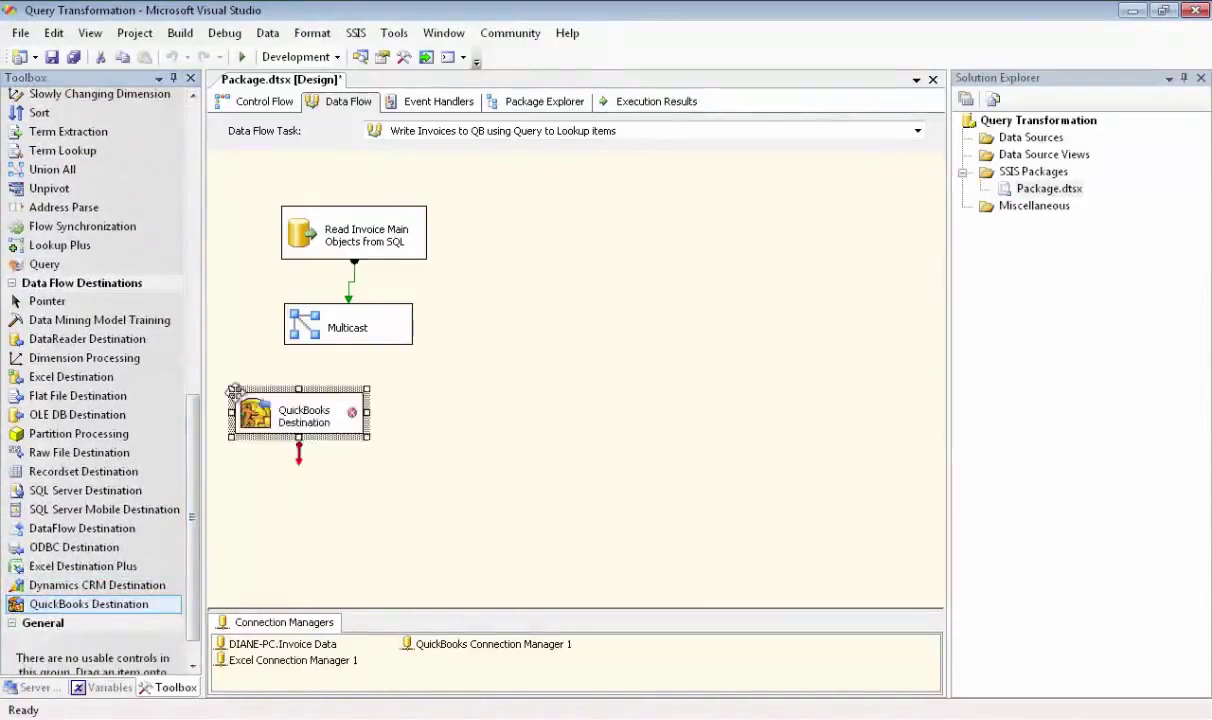
double_click(303, 422)
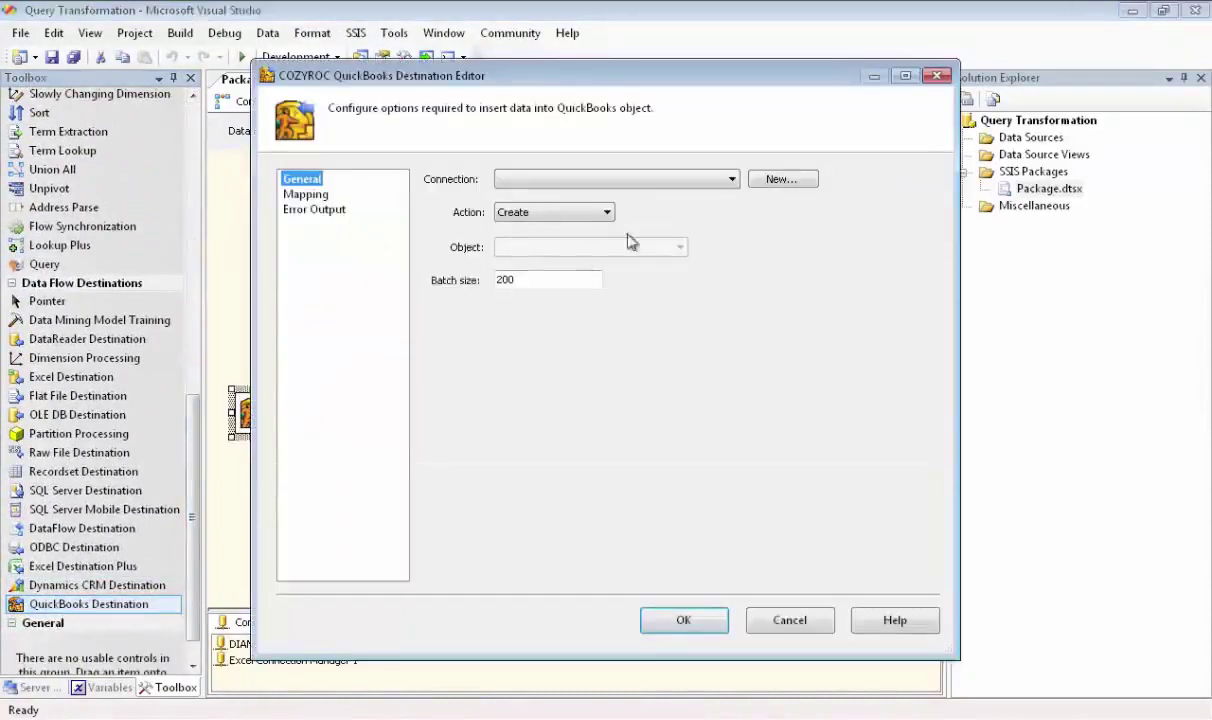
click(733, 180)
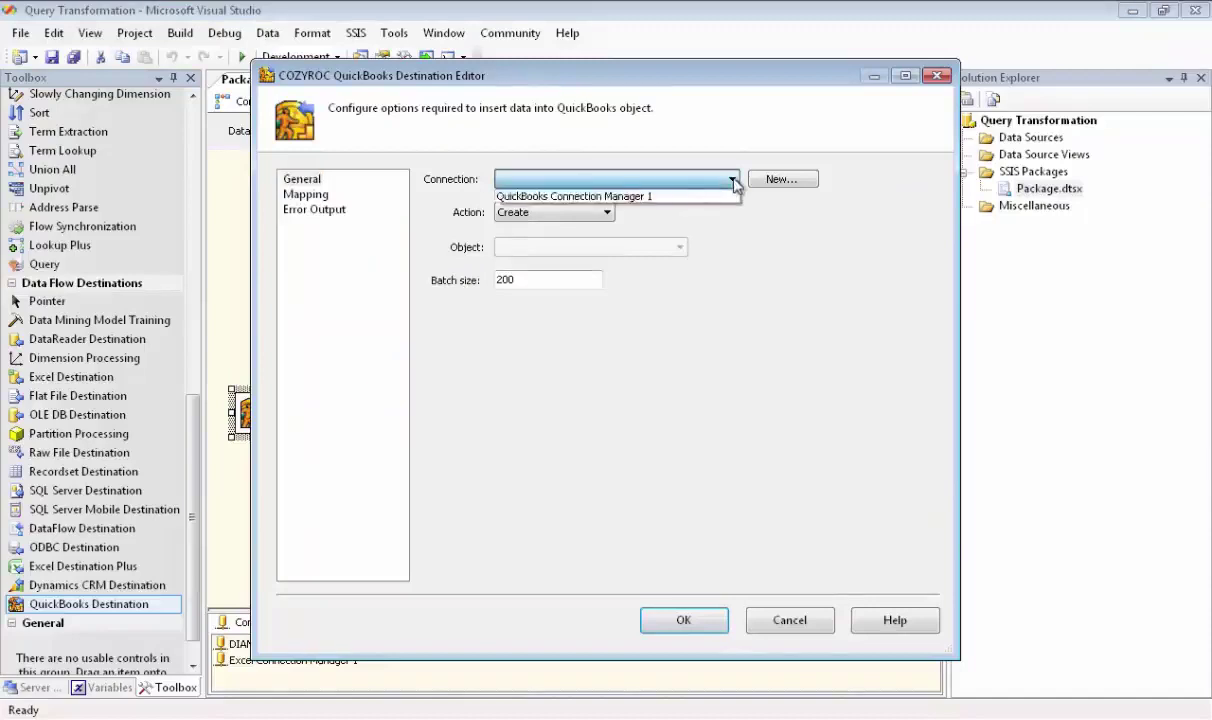
click(625, 194)
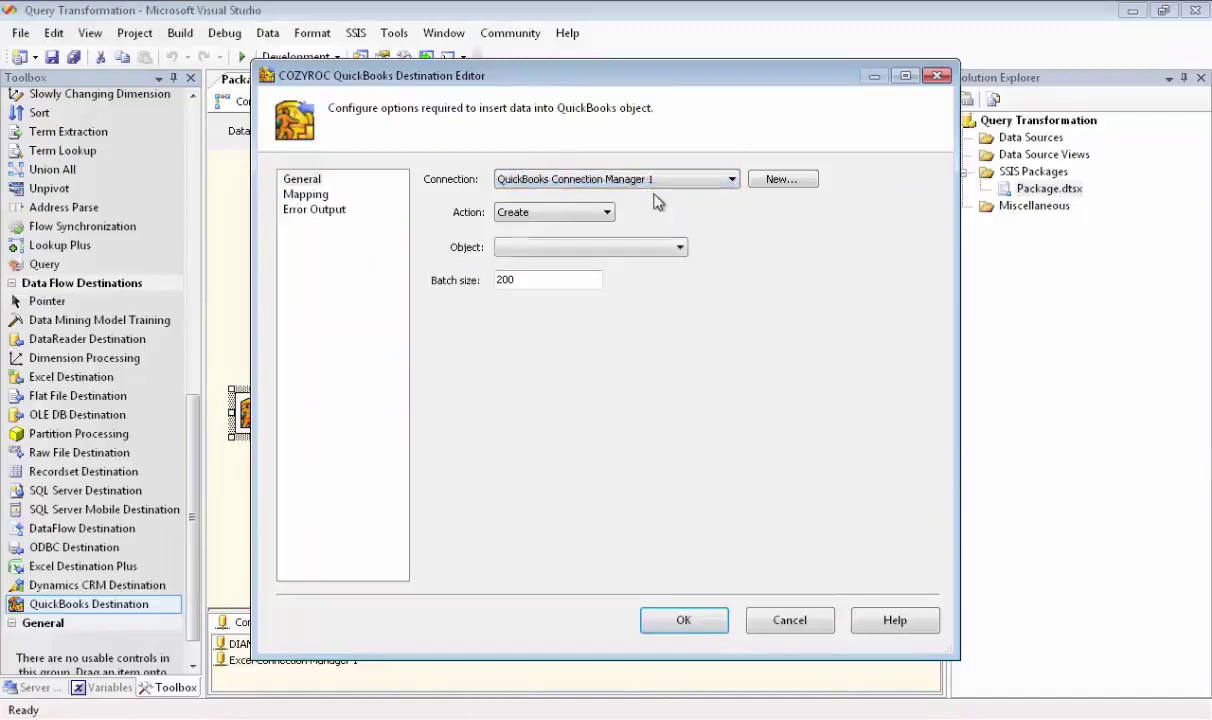
click(679, 248)
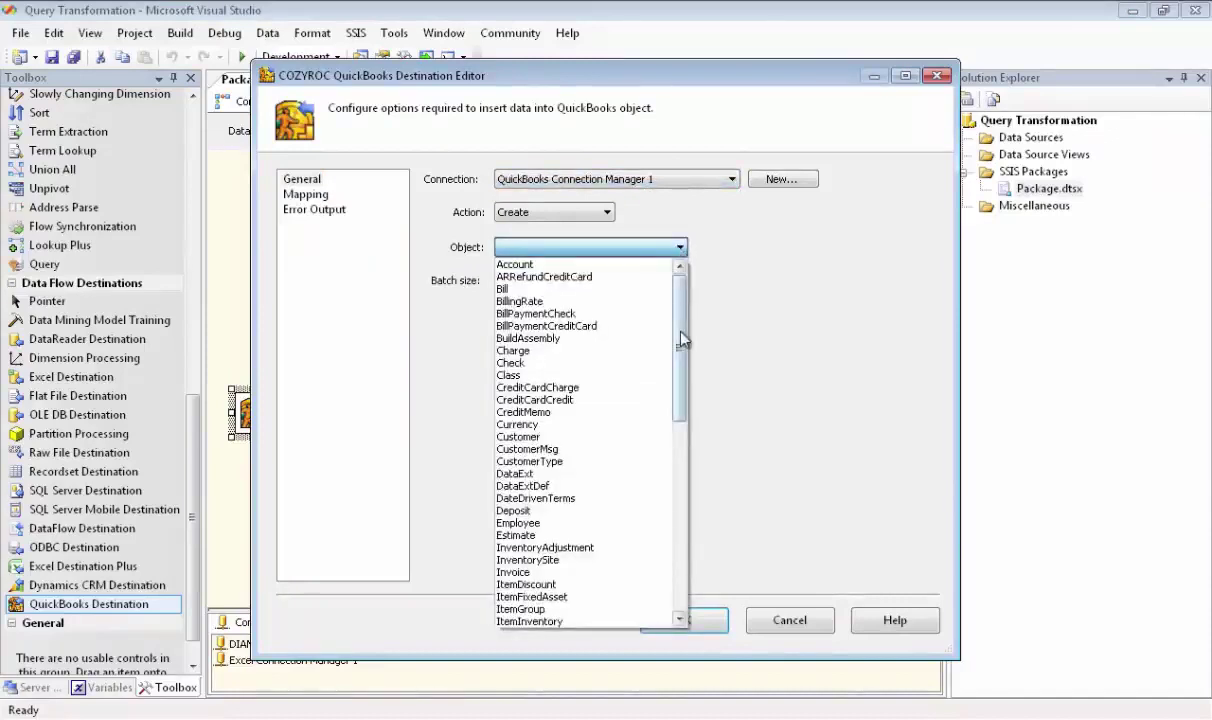
click(530, 573)
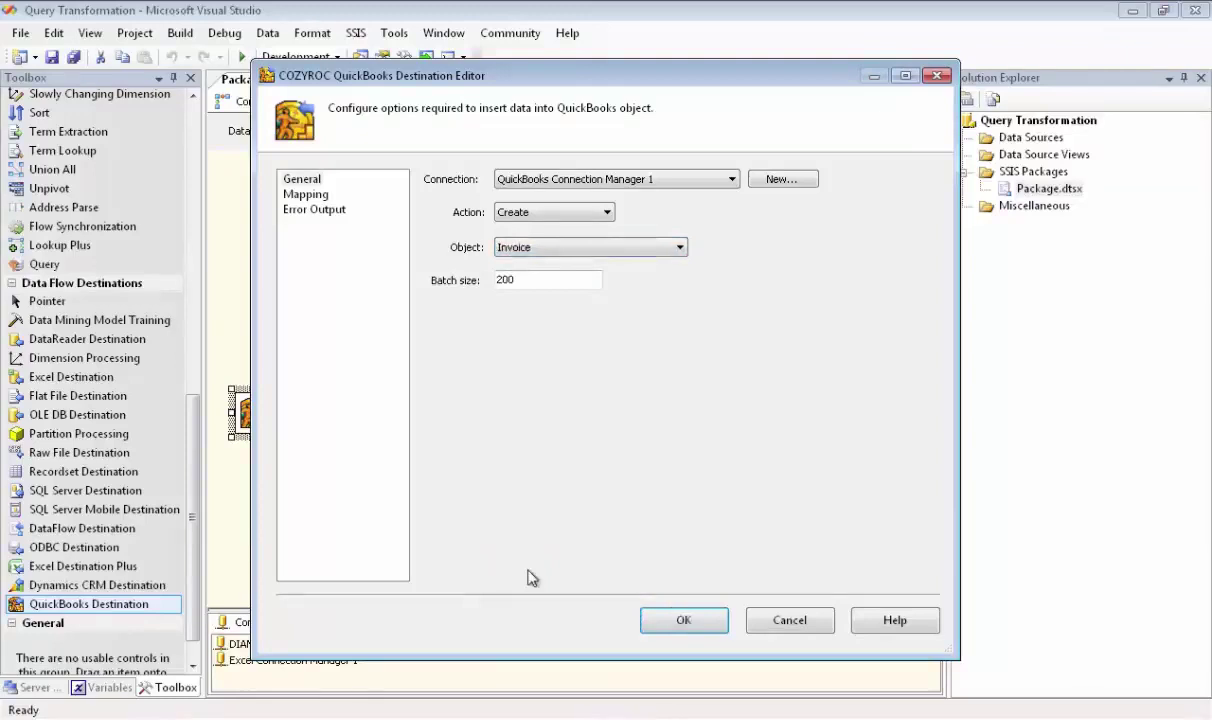
click(671, 622)
Connect Multicast Output 1 to the Invoice input of the QuickBooks Destination
click(345, 338)
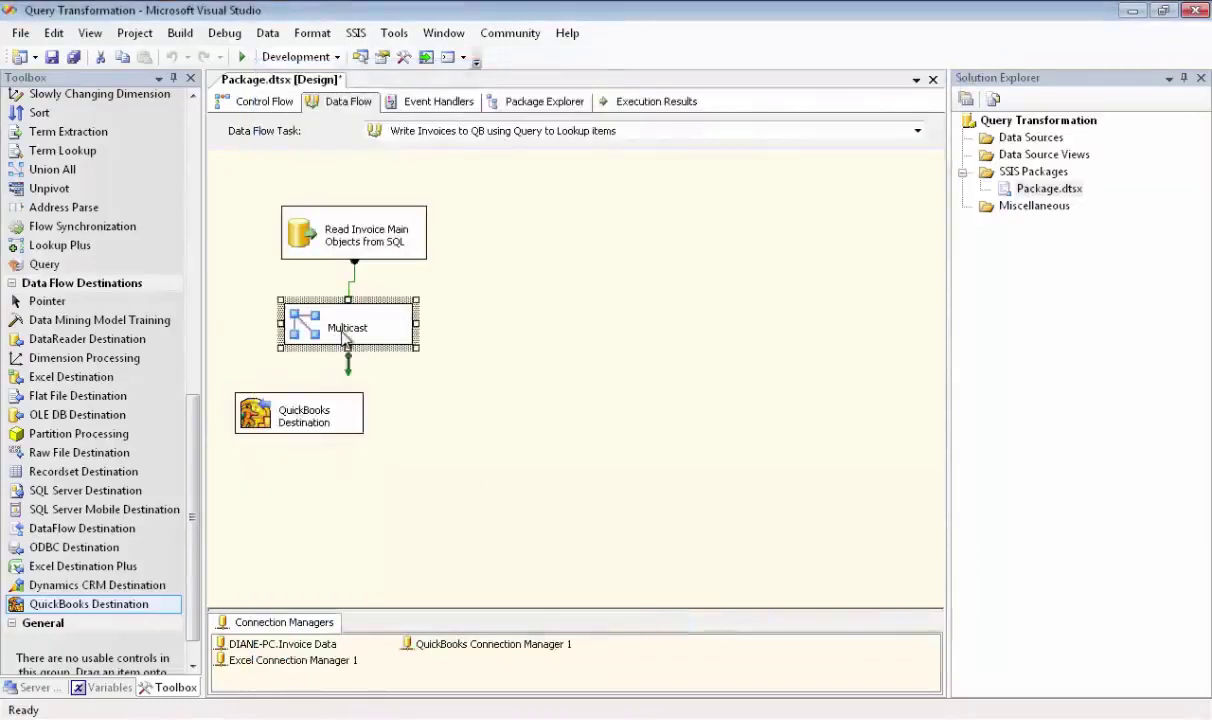
drag(348, 366, 305, 412)
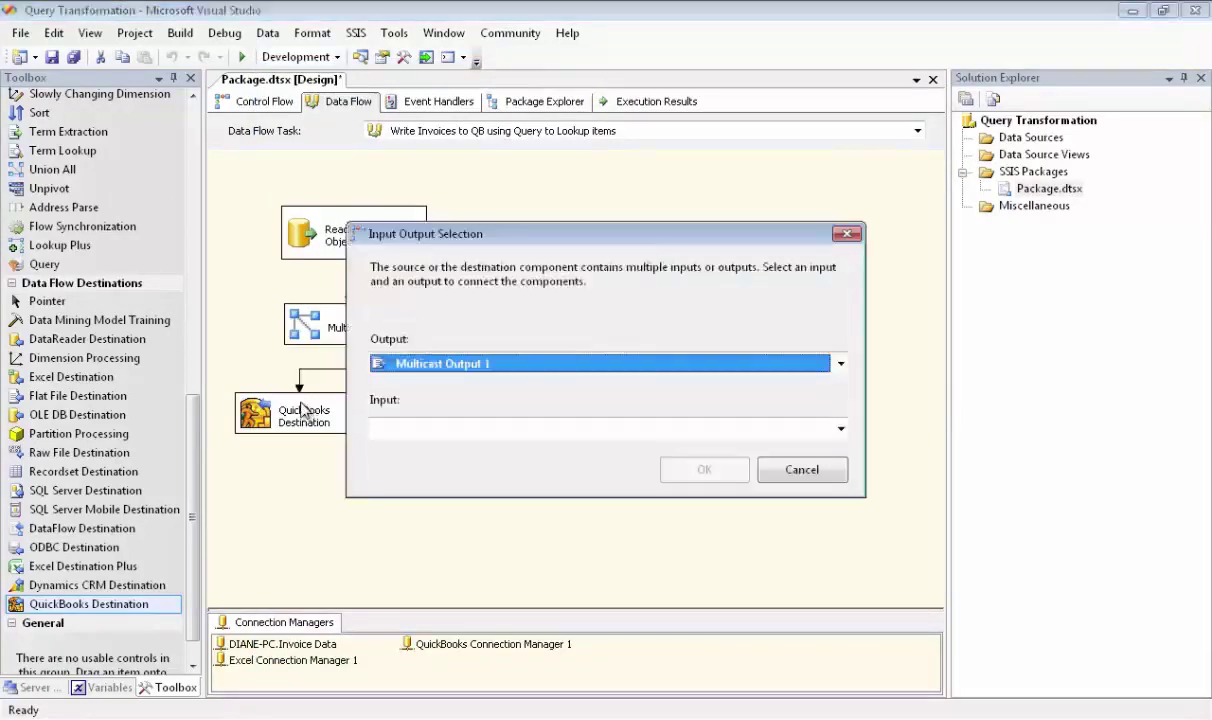
click(841, 428)
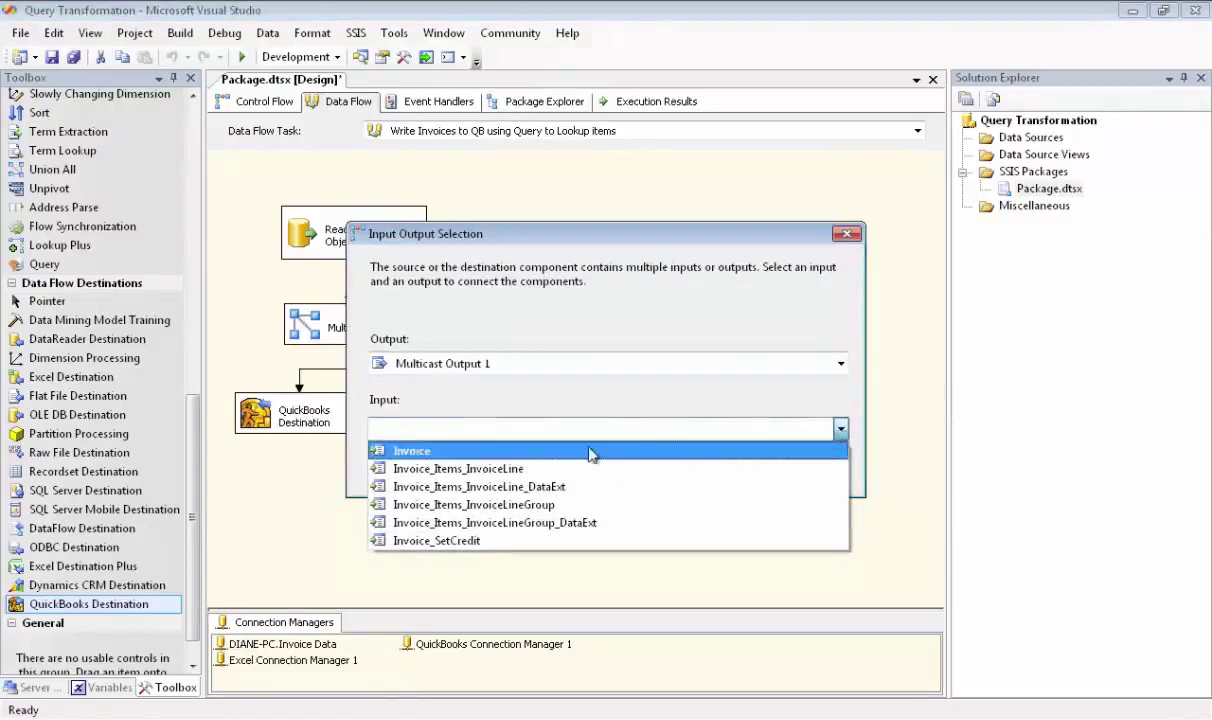
click(434, 451)
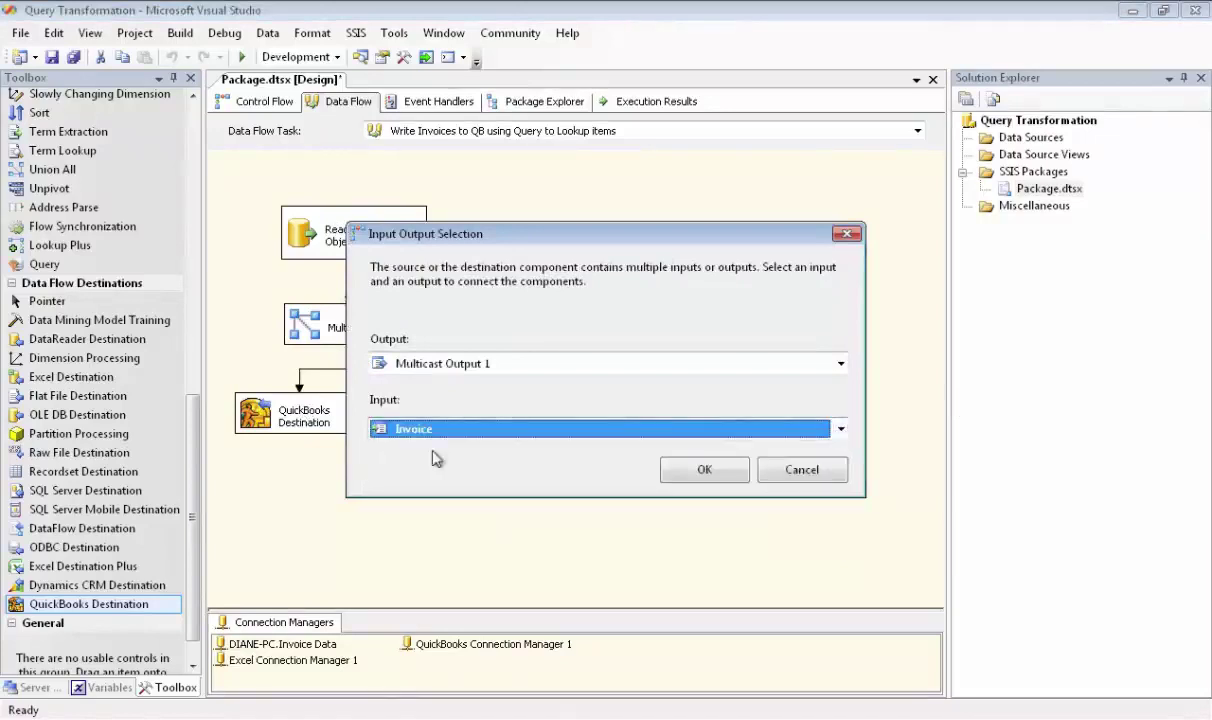
click(675, 469)
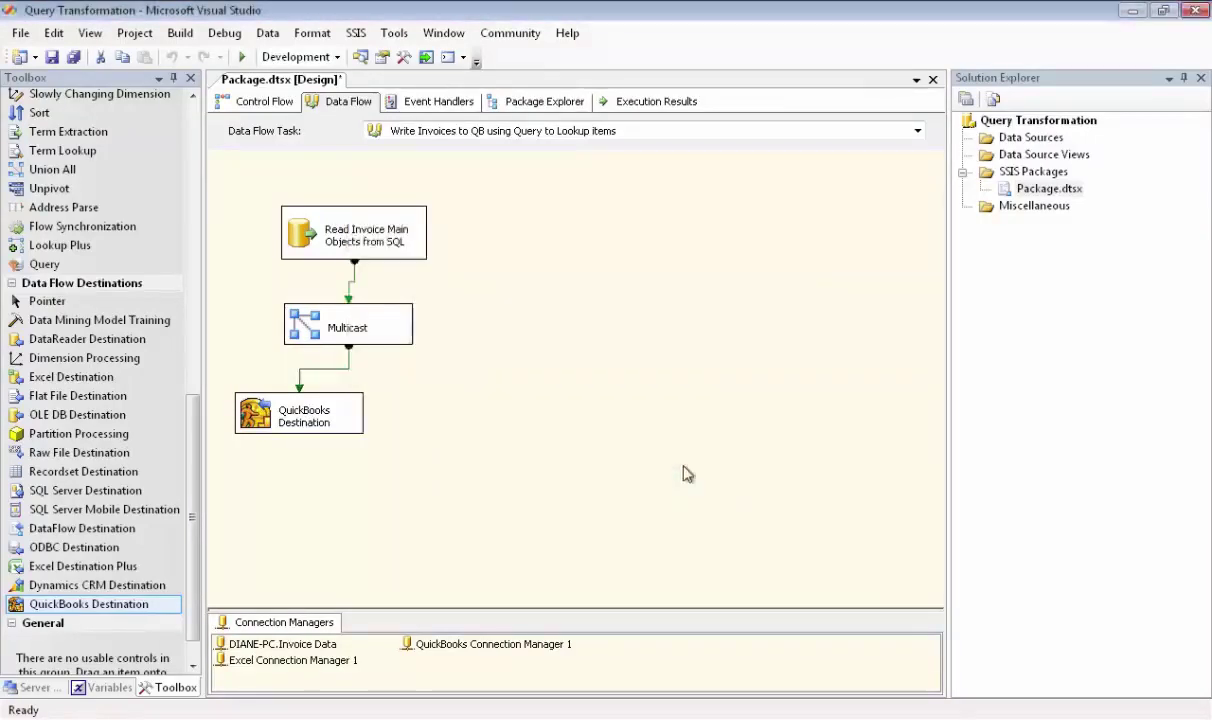
Review and accept the CustomerRef.FullName and CustomerRef.ListID mappings for the QuickBooks Destination's Invoice input
click(317, 421)
double_click(314, 420)
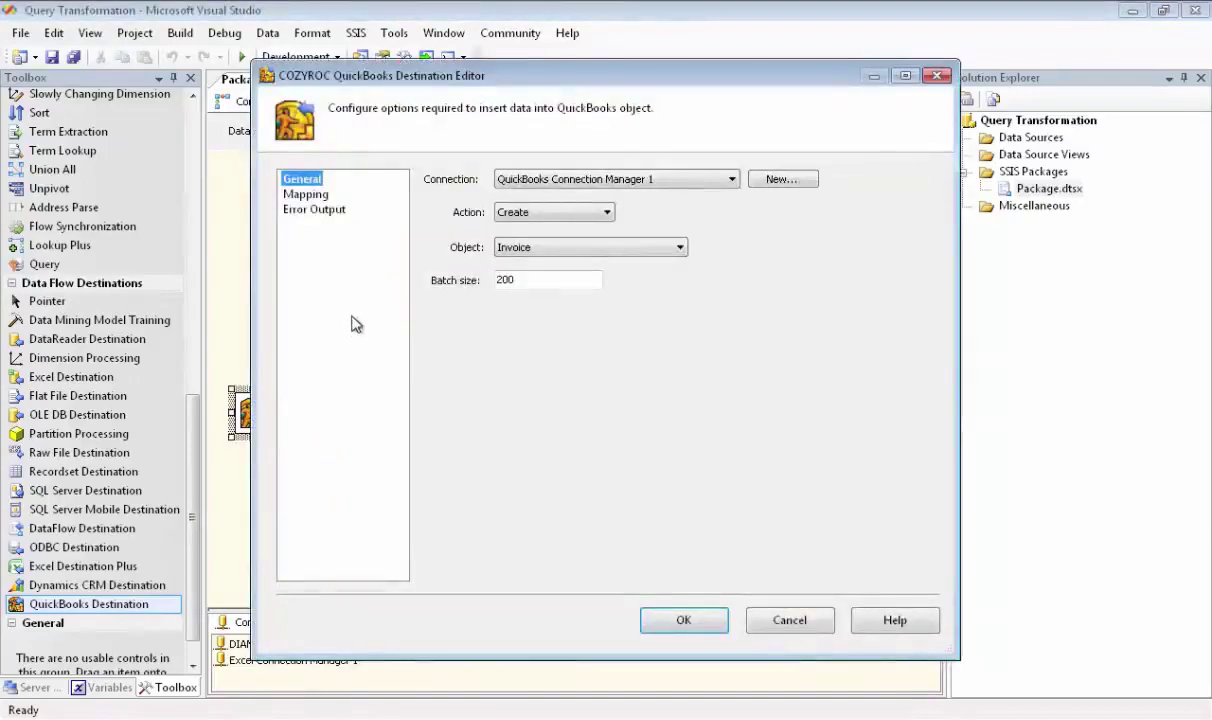
click(323, 196)
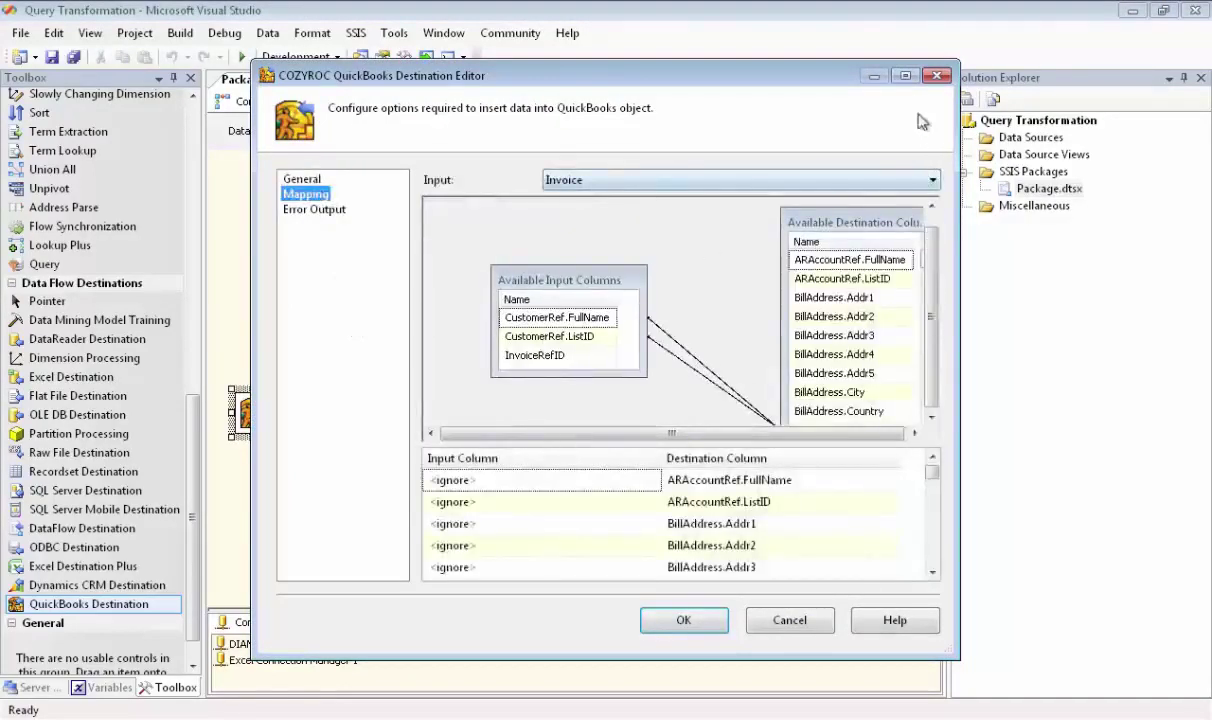
click(906, 78)
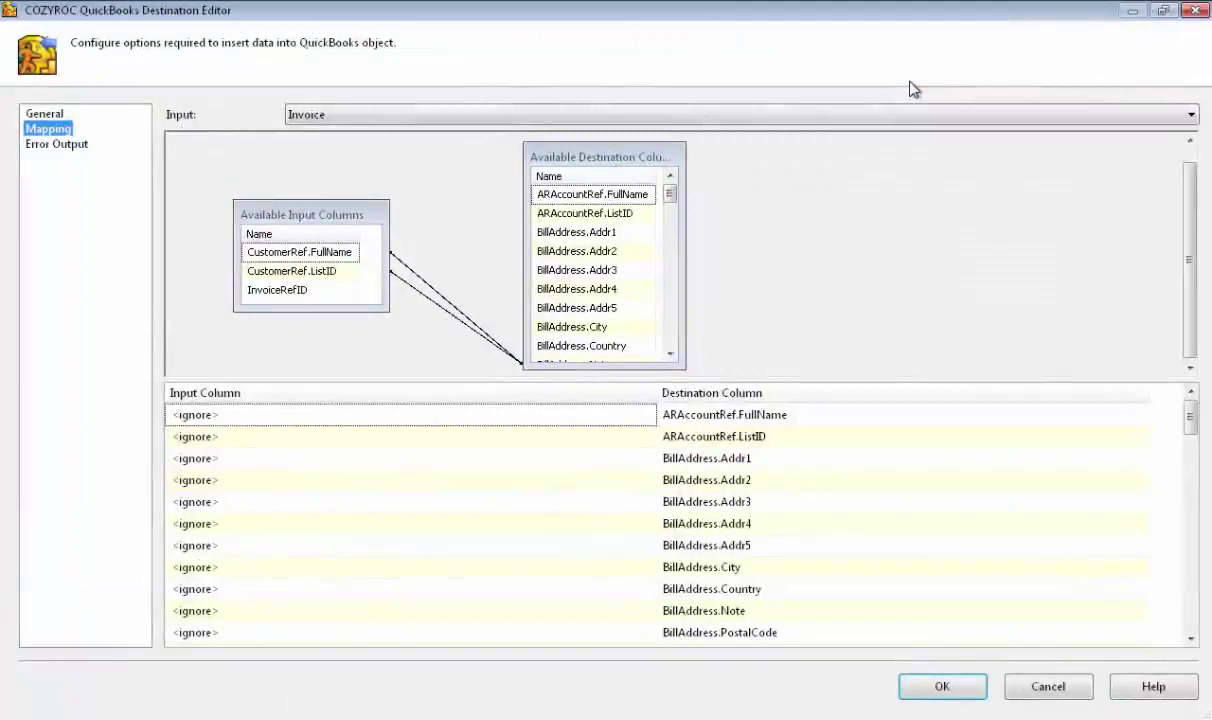
drag(670, 195, 673, 232)
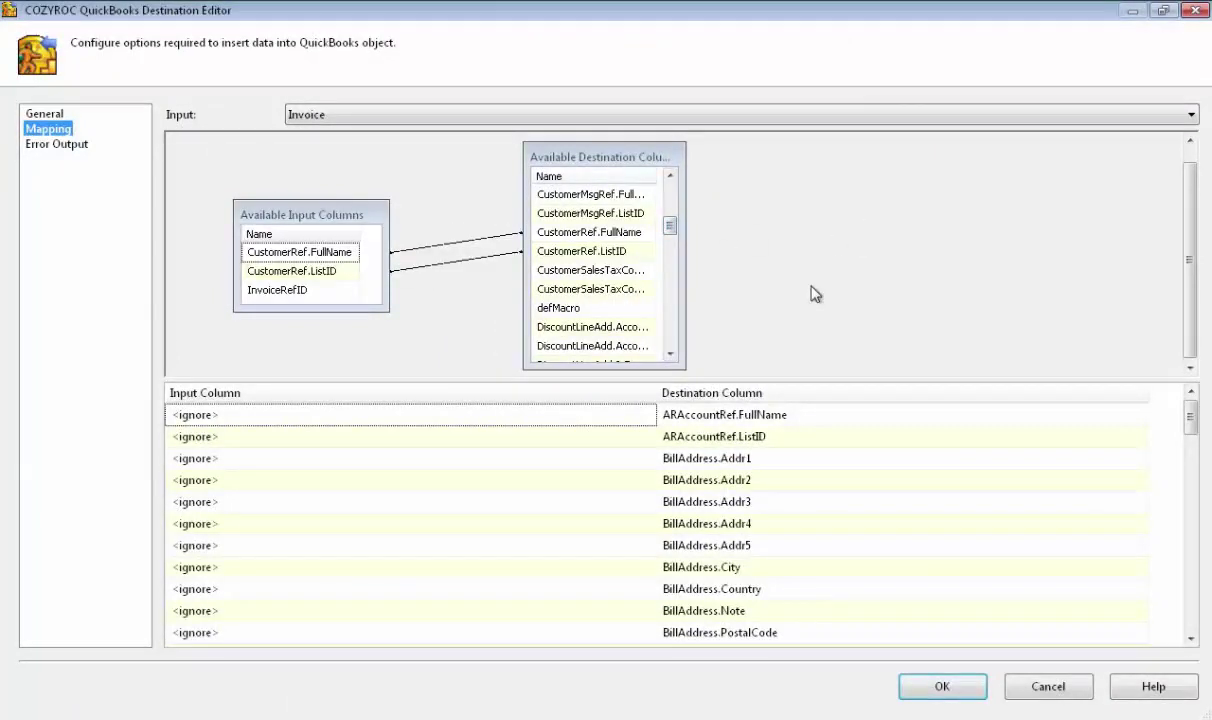
click(958, 686)
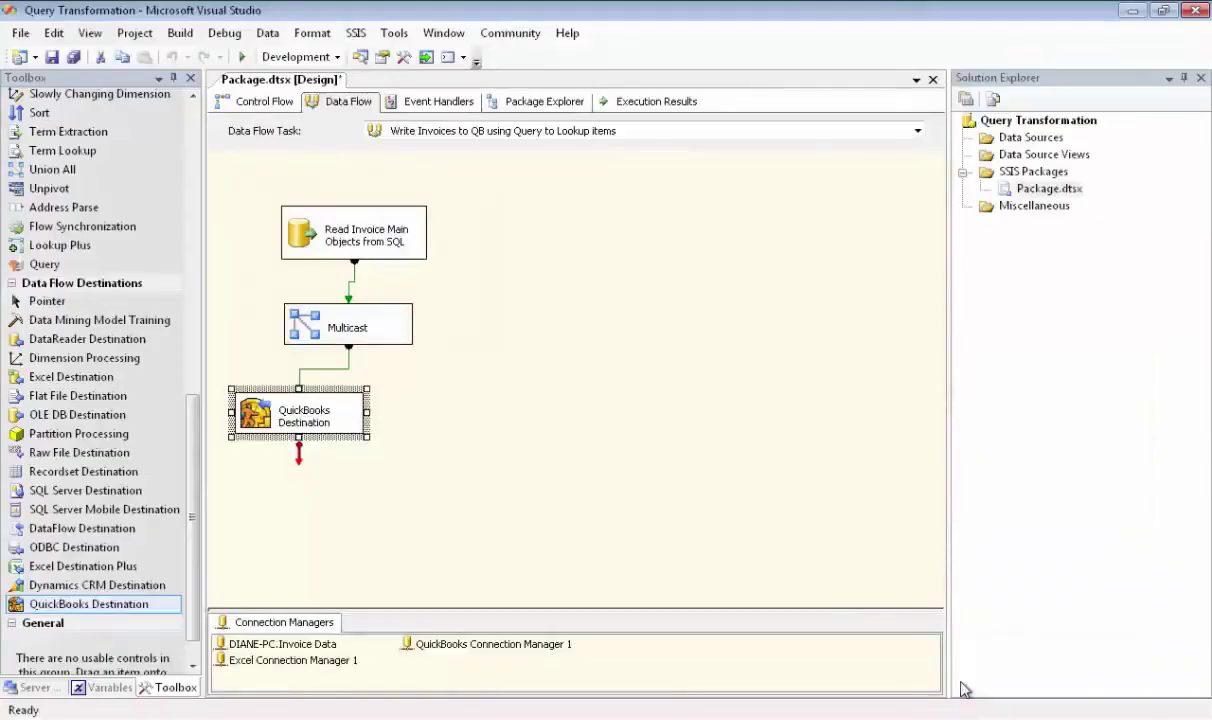
Add a Query transformation beside the QuickBooks Destination and connect a second Multicast output to it
click(160, 270)
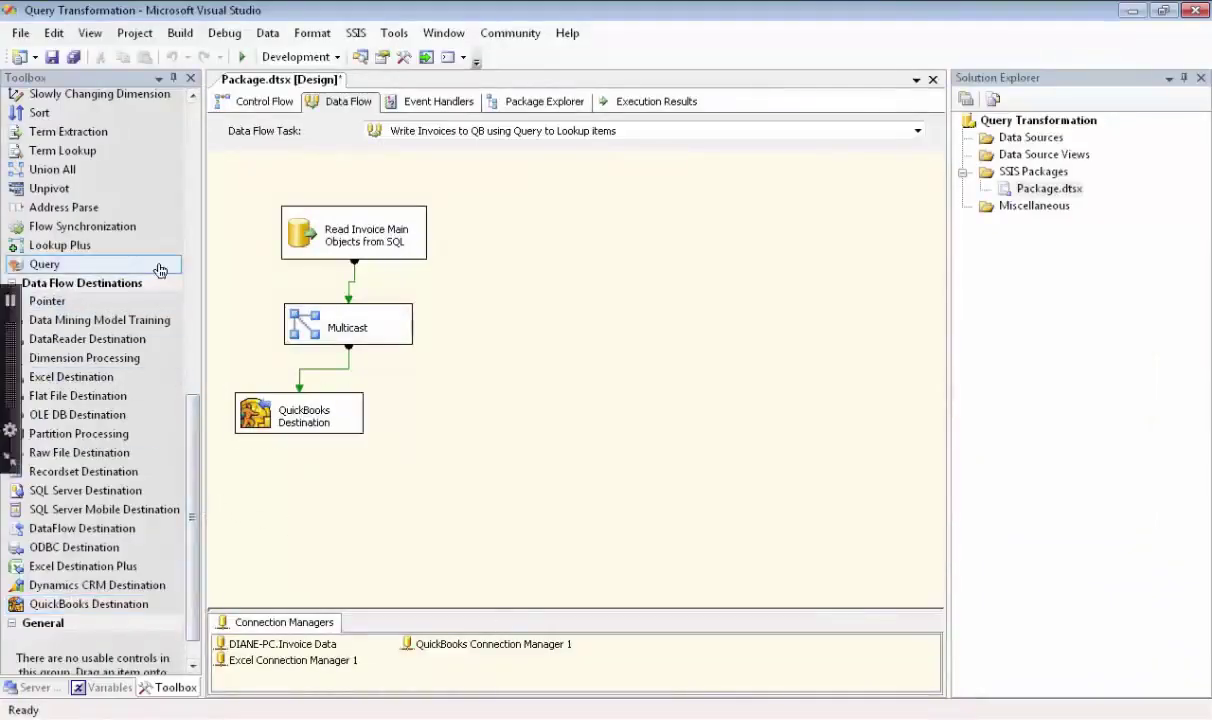
drag(160, 270, 417, 388)
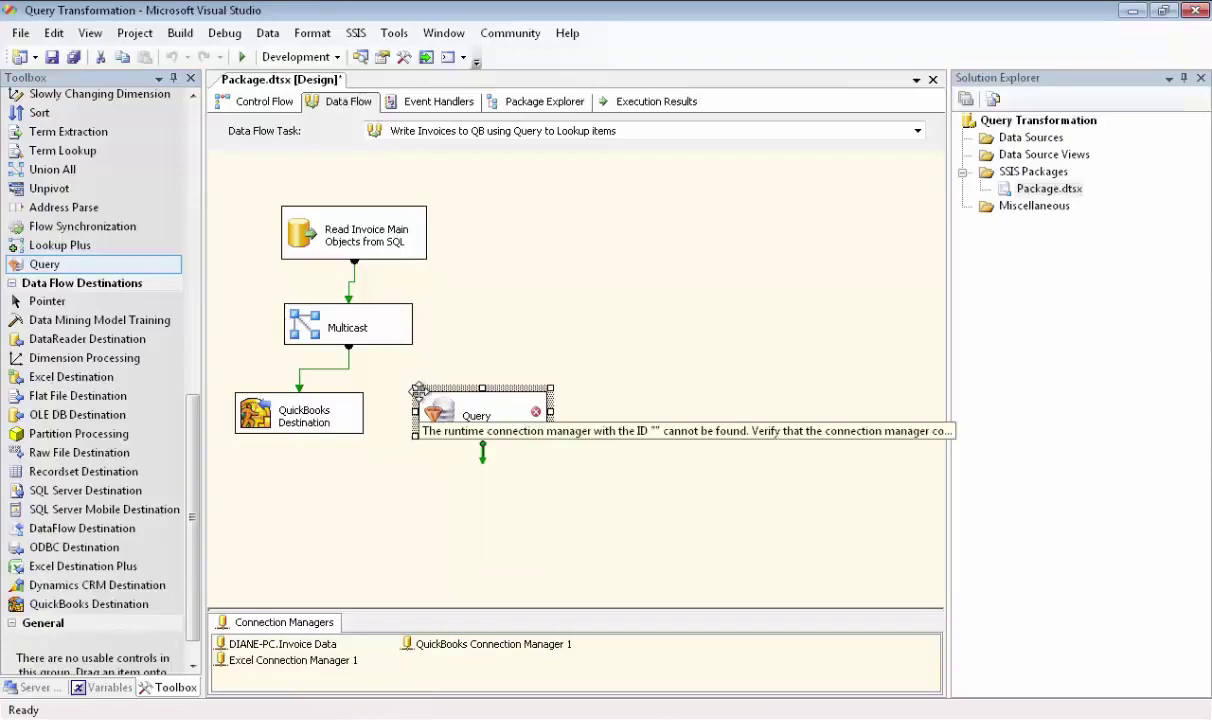
click(372, 328)
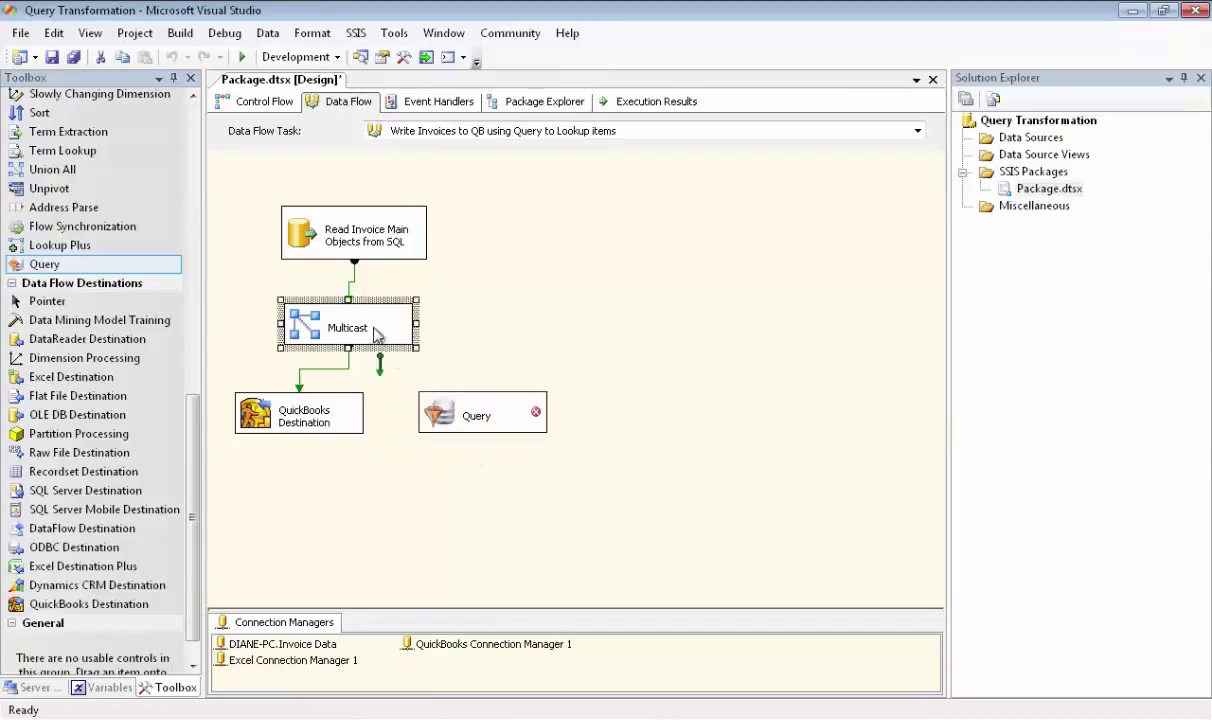
drag(379, 362, 482, 408)
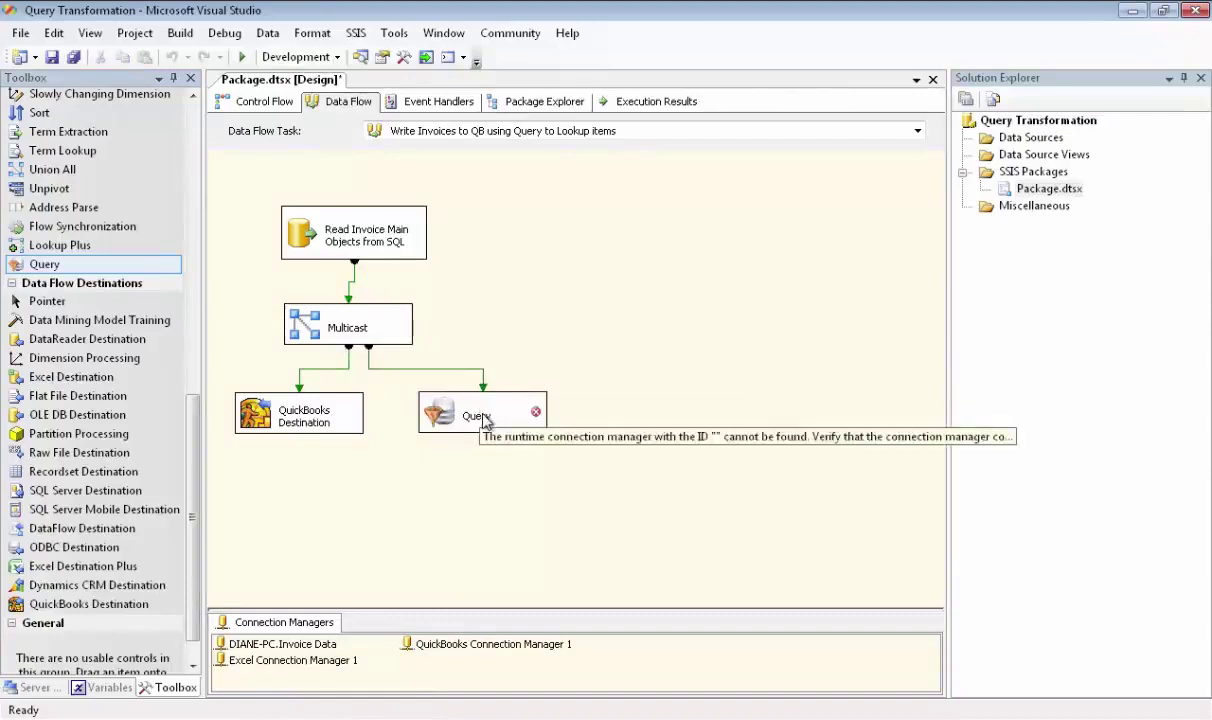
Set the Query transformation to the OLEDB Invoice Data connection with the query SELECT Quantity, FullName, ListID, InvoiceRefID FROM [Invoice Items]
double_click(482, 419)
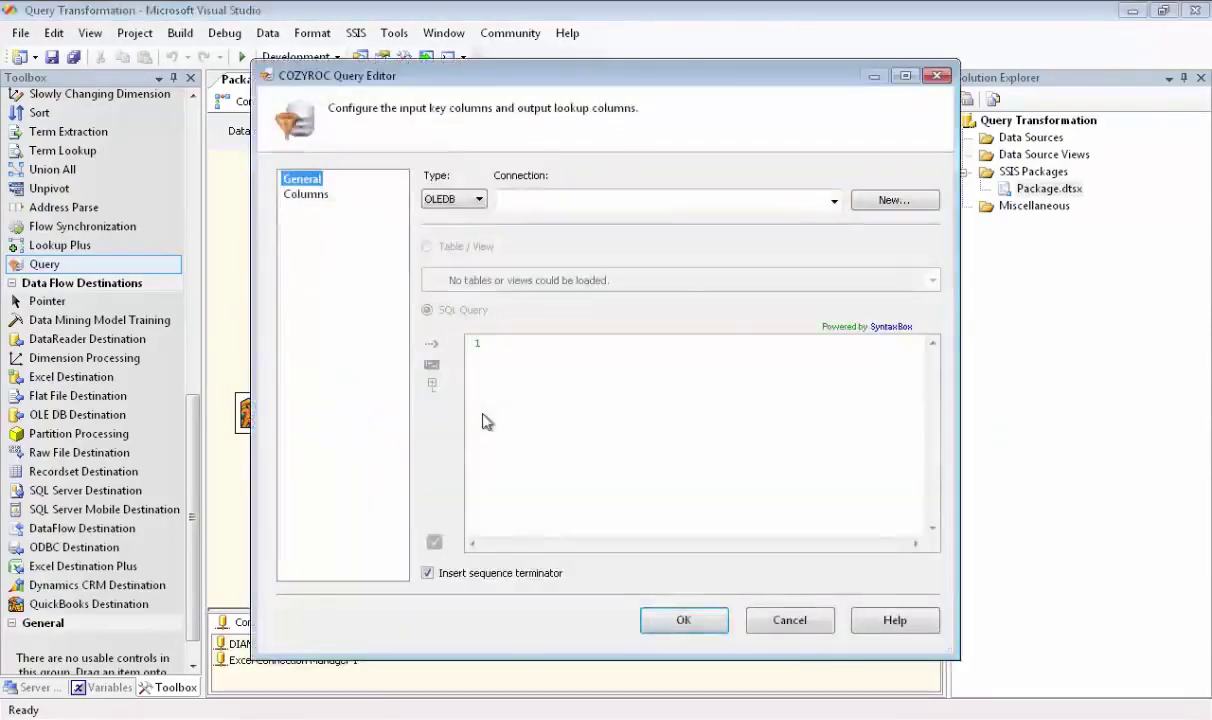
click(834, 201)
click(641, 225)
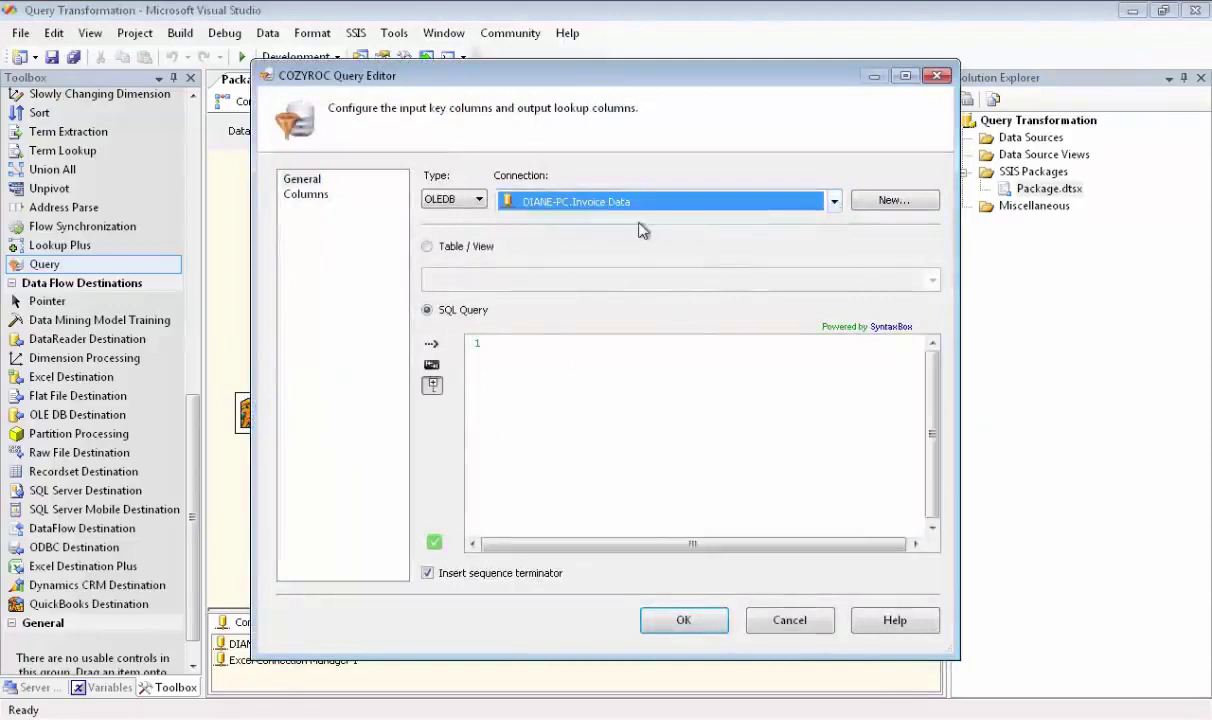
click(502, 343)
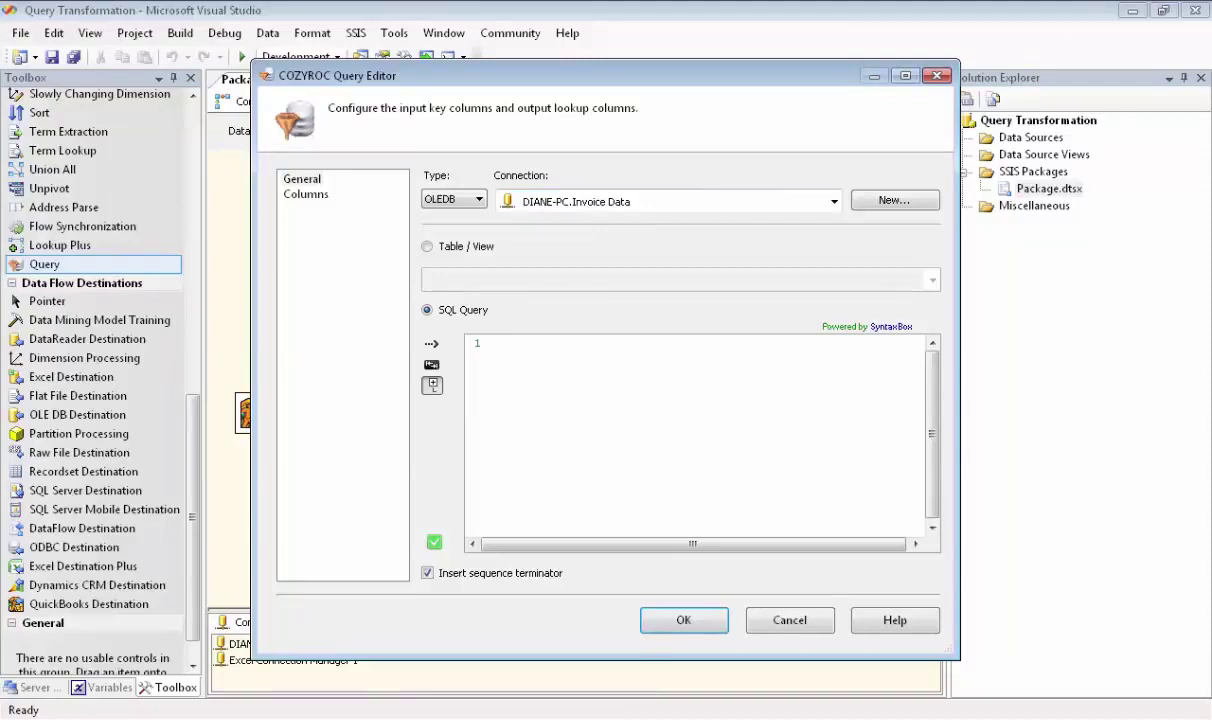
text(SELECT Quantity, FullName, ListID, InvoiceRefID FROM [Invoice Items])
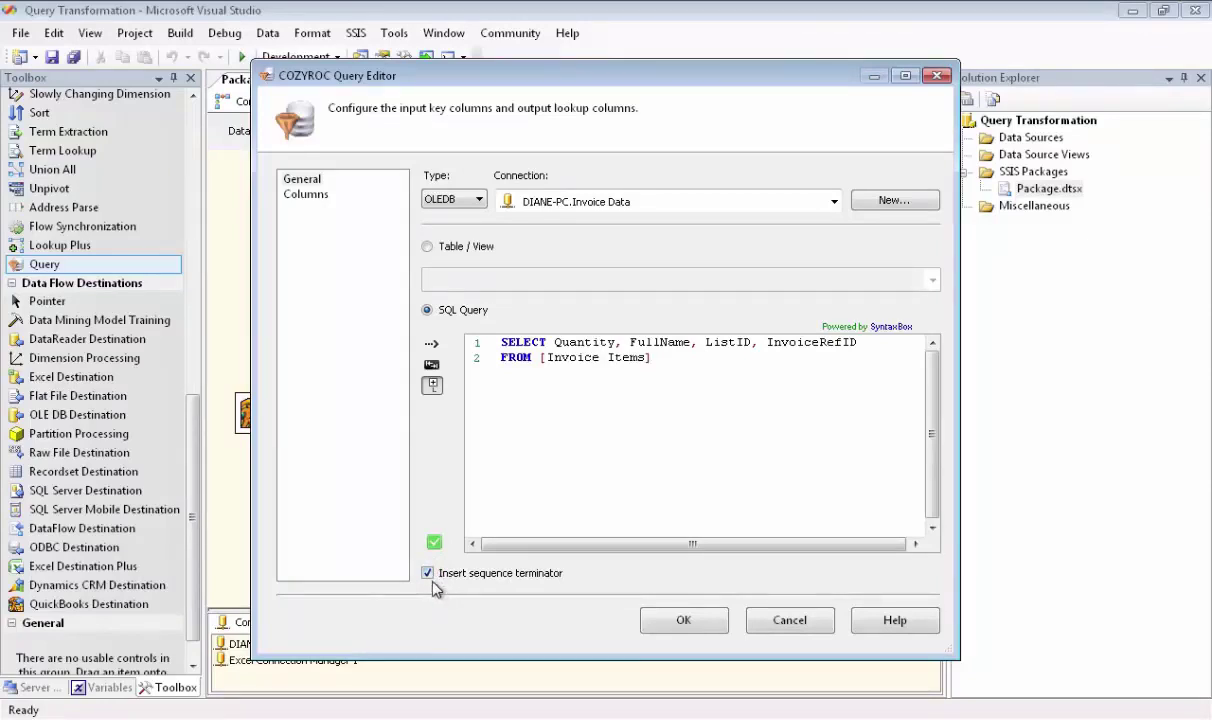
Include FullName, ListID and Quantity as the Query transformation's lookup output columns and apply the configuration
click(306, 196)
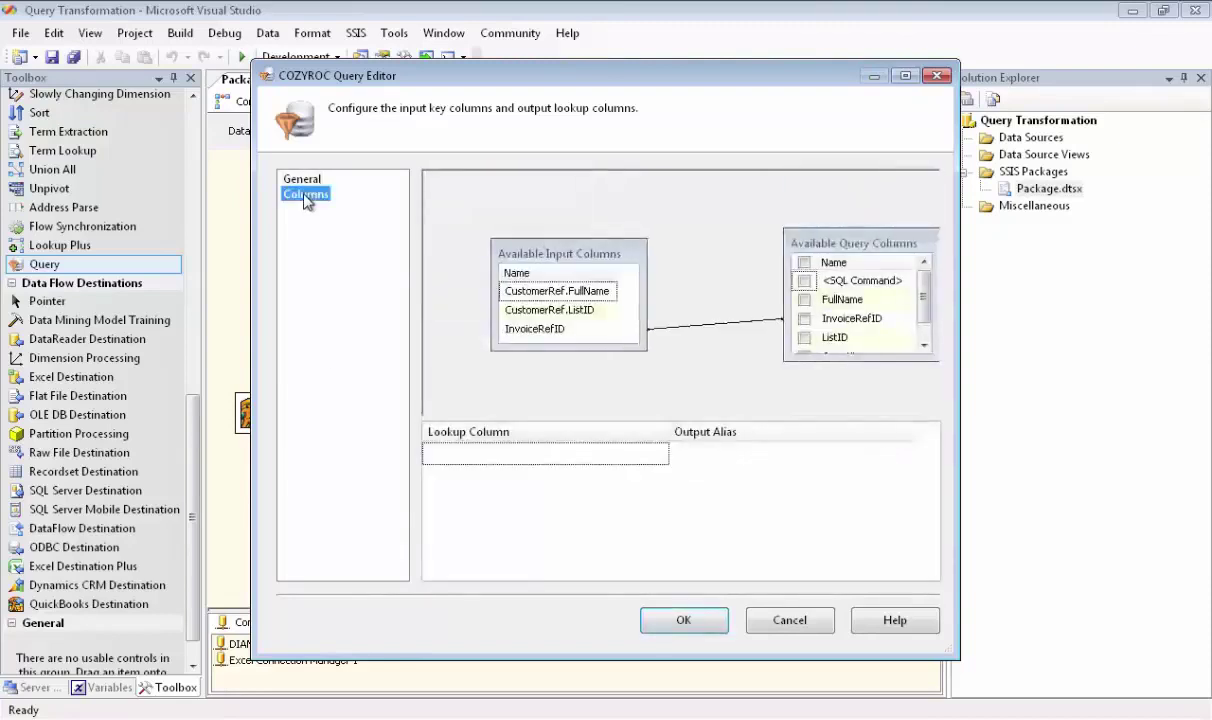
click(905, 76)
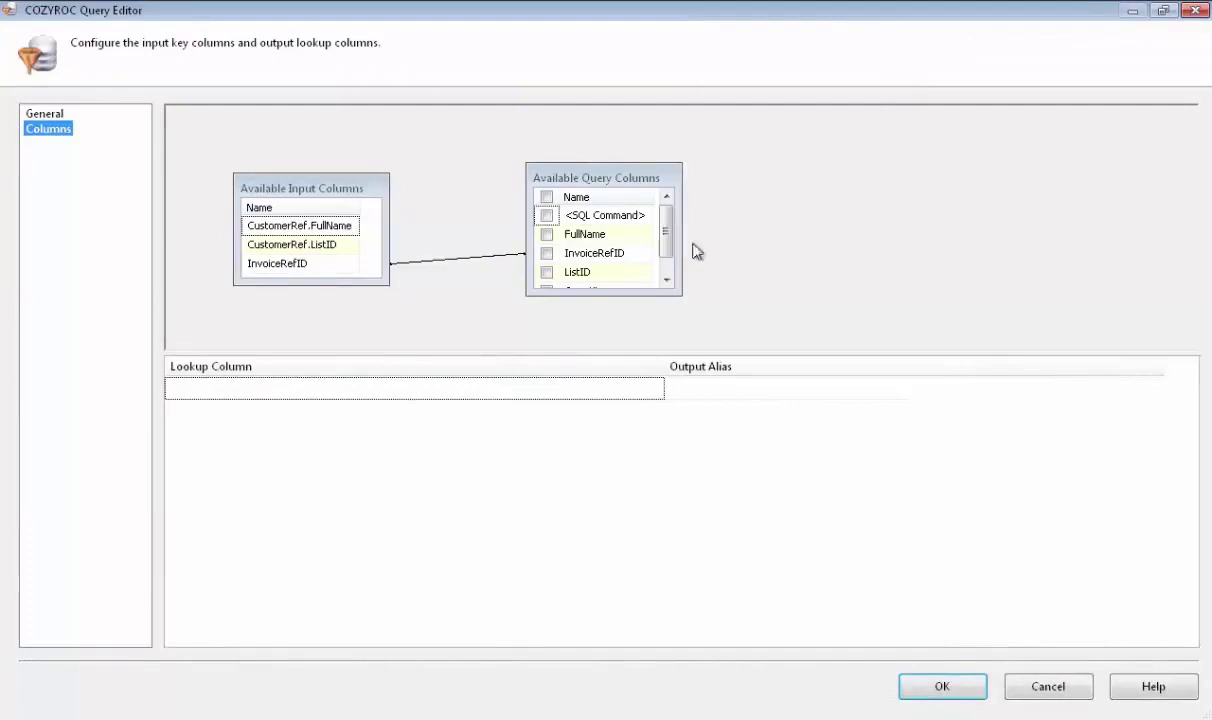
drag(682, 294, 714, 320)
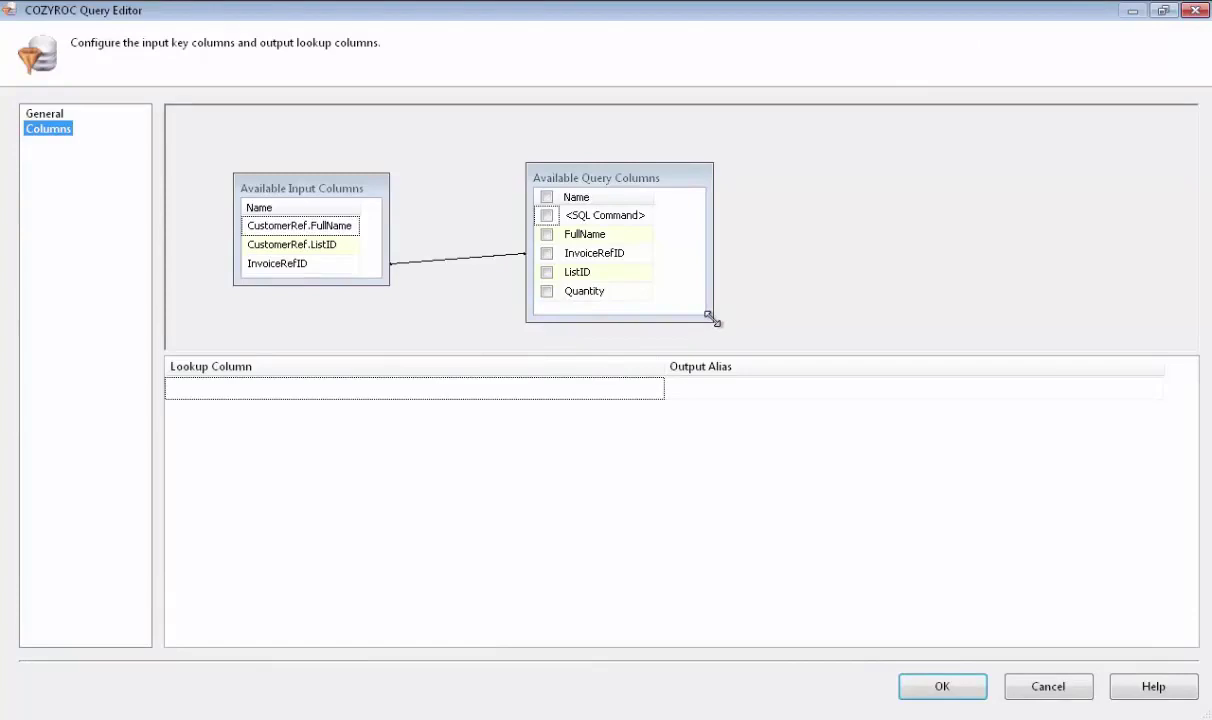
click(547, 236)
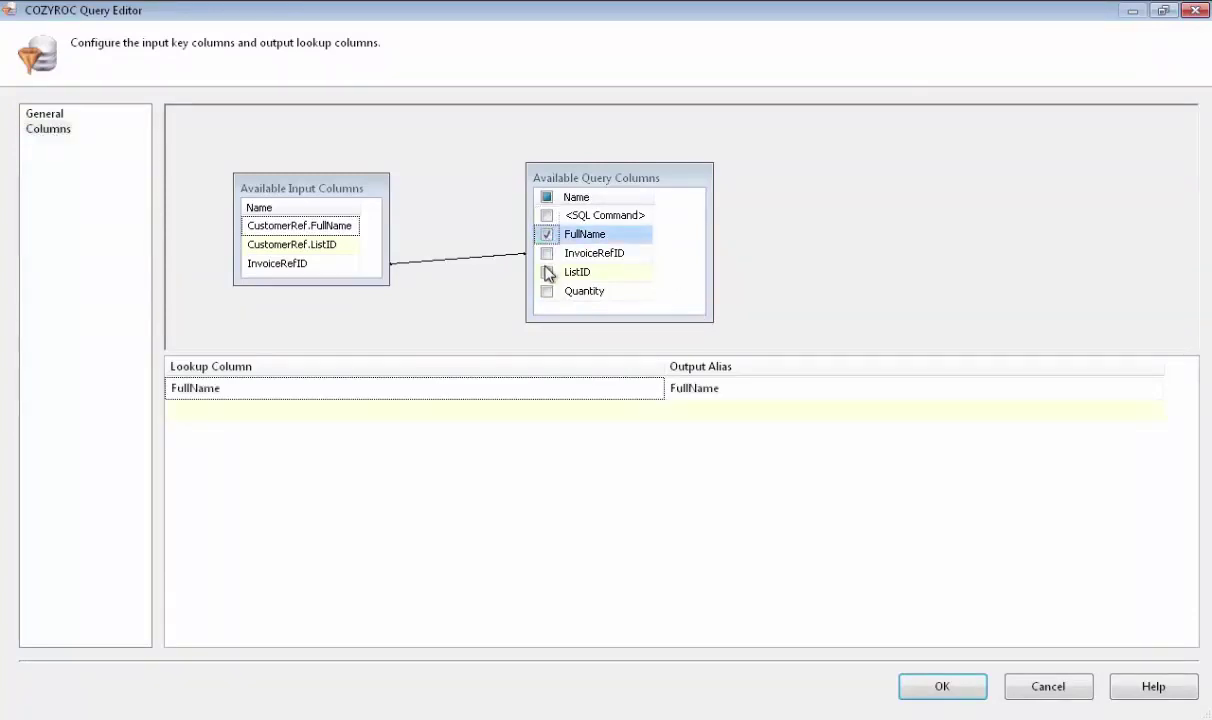
click(547, 273)
click(547, 292)
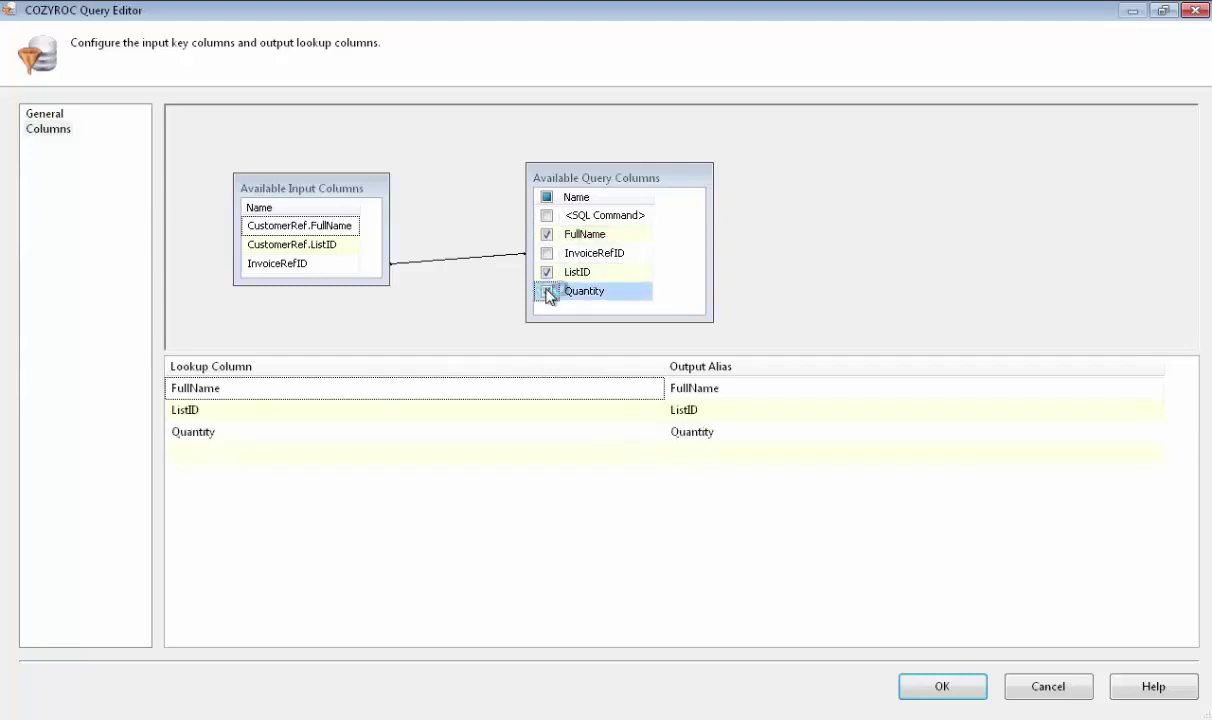
click(942, 687)
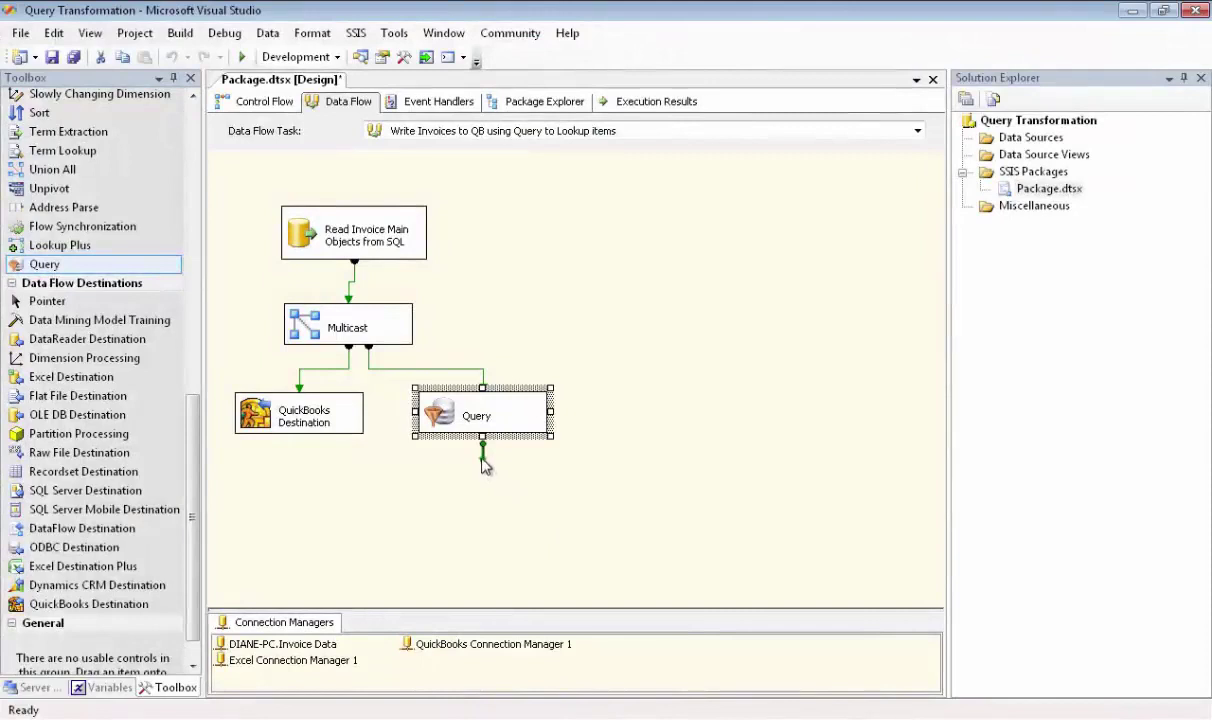
Connect the Query Output to the Invoice_Items_InvoiceLine input of the QuickBooks Destination
drag(482, 460, 352, 423)
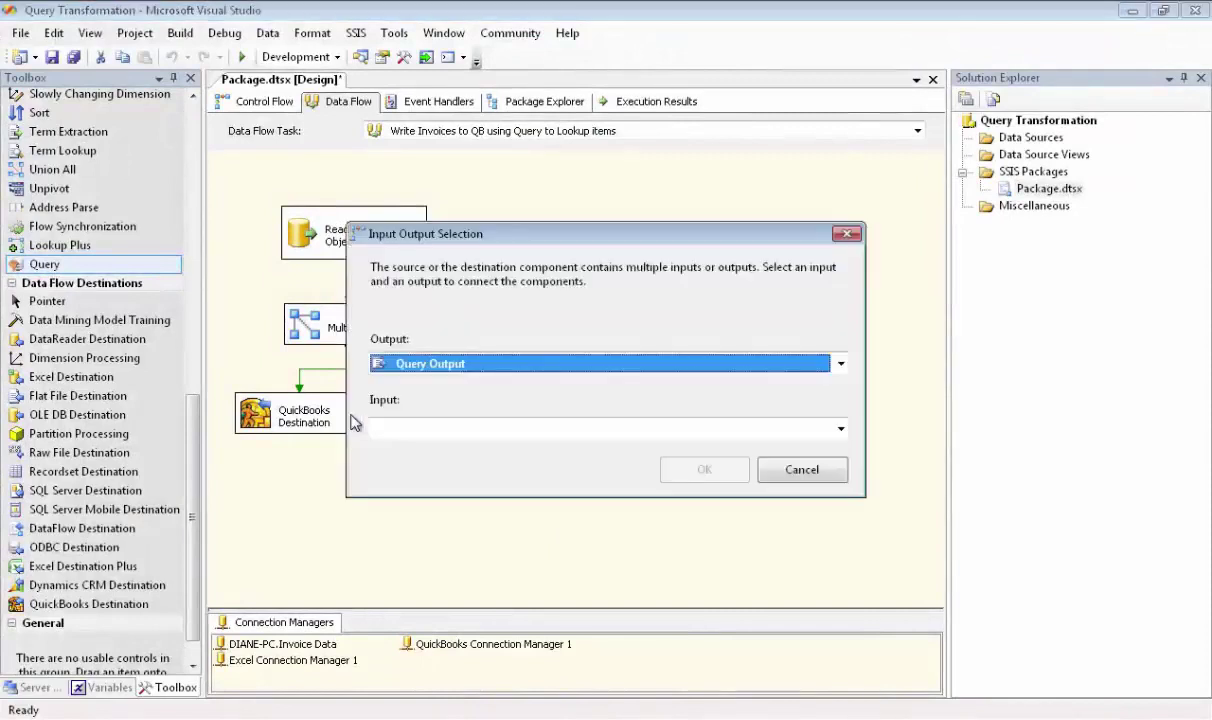
click(841, 428)
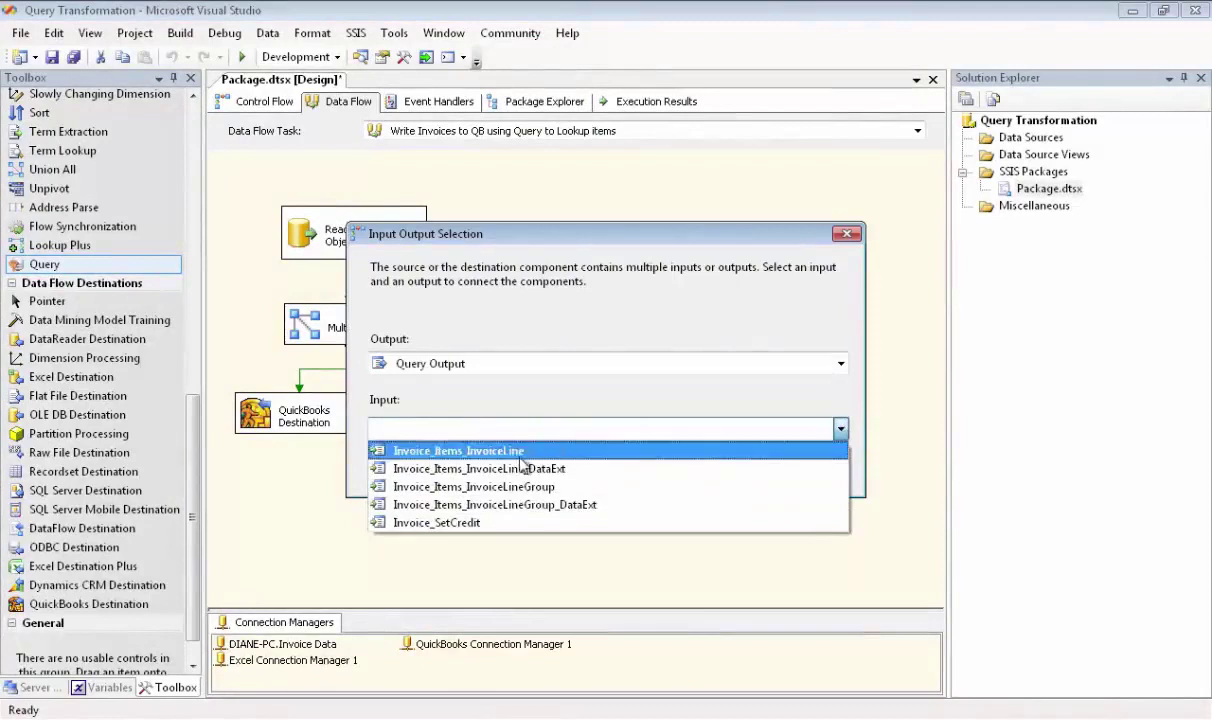
click(519, 453)
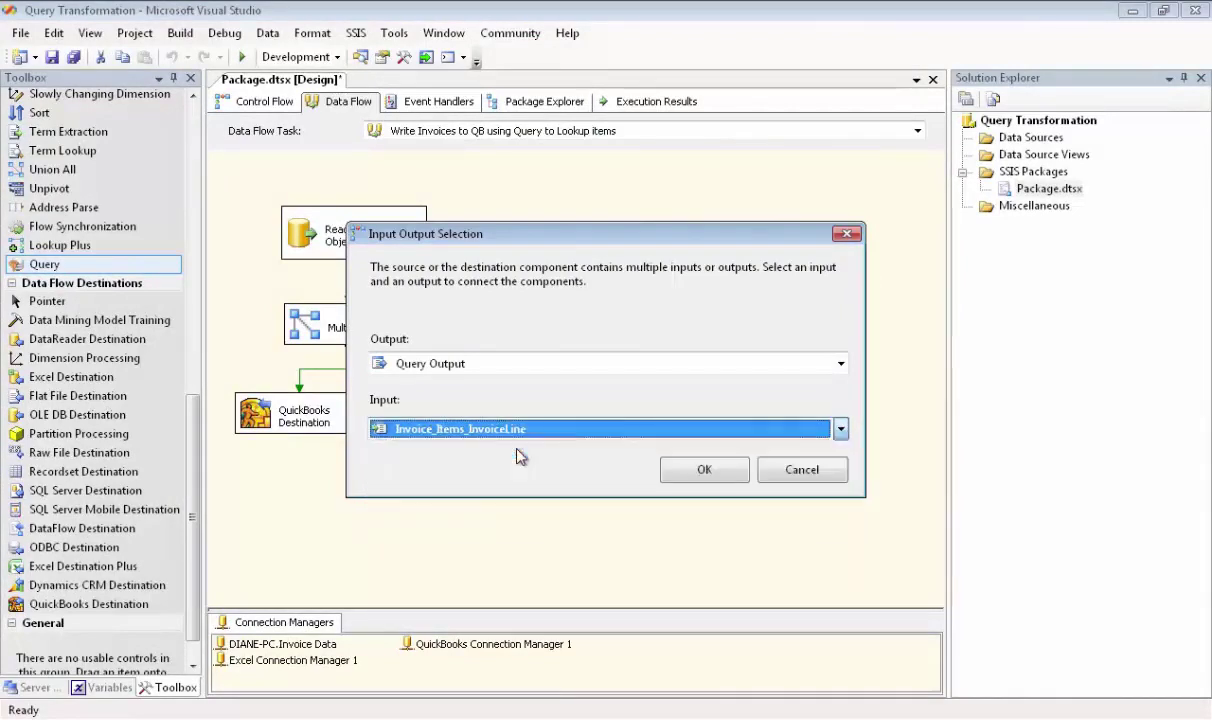
click(705, 471)
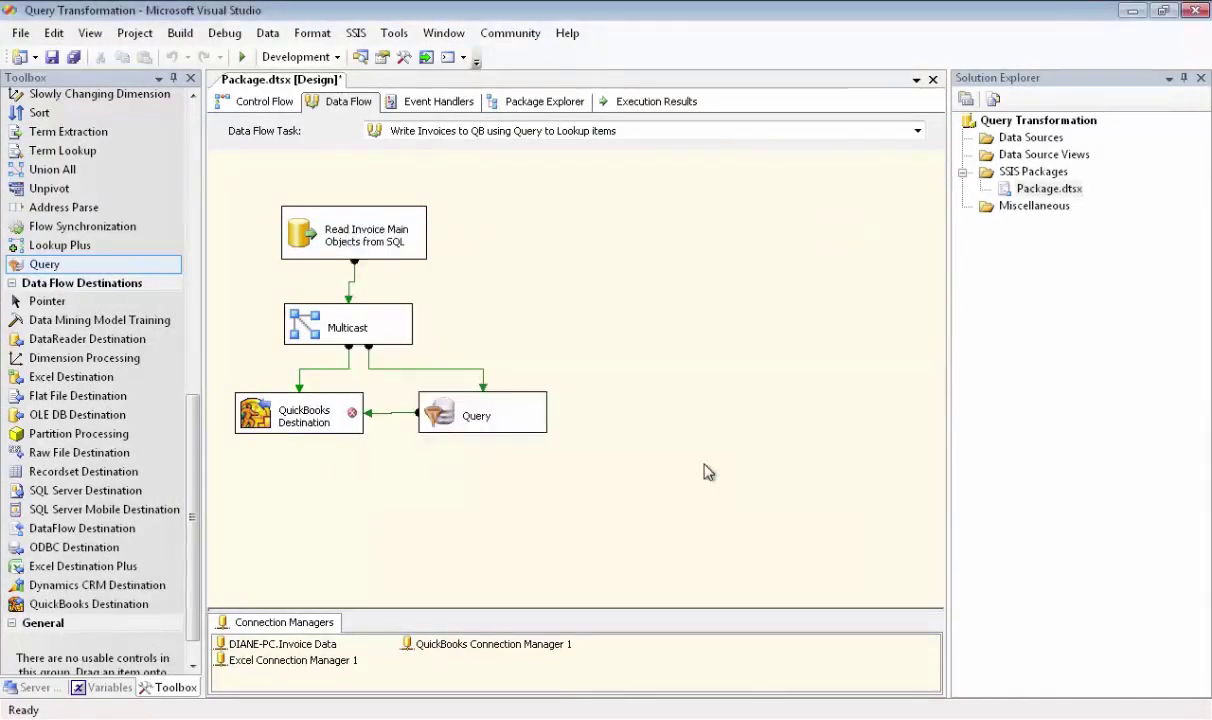
For the QuickBooks Destination's Invoice_Items_InvoiceLine input, map FullName to ItemRef.FullName and ListID to ItemRef.ListID
double_click(315, 420)
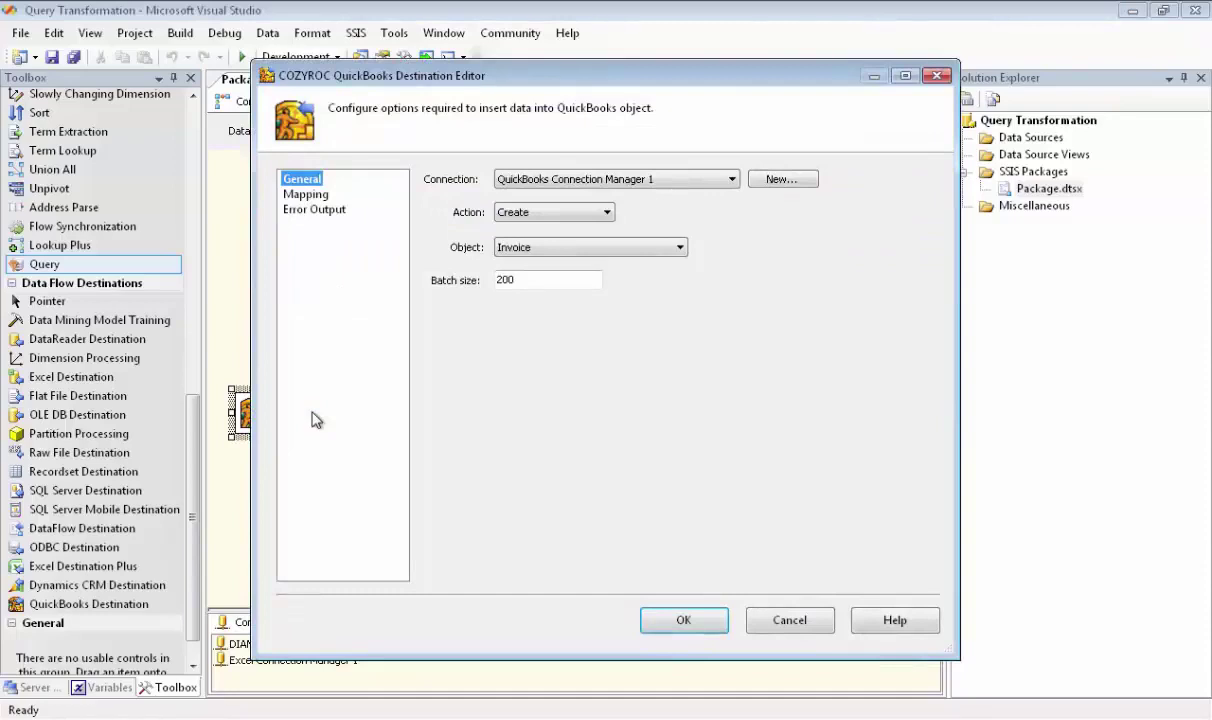
click(312, 196)
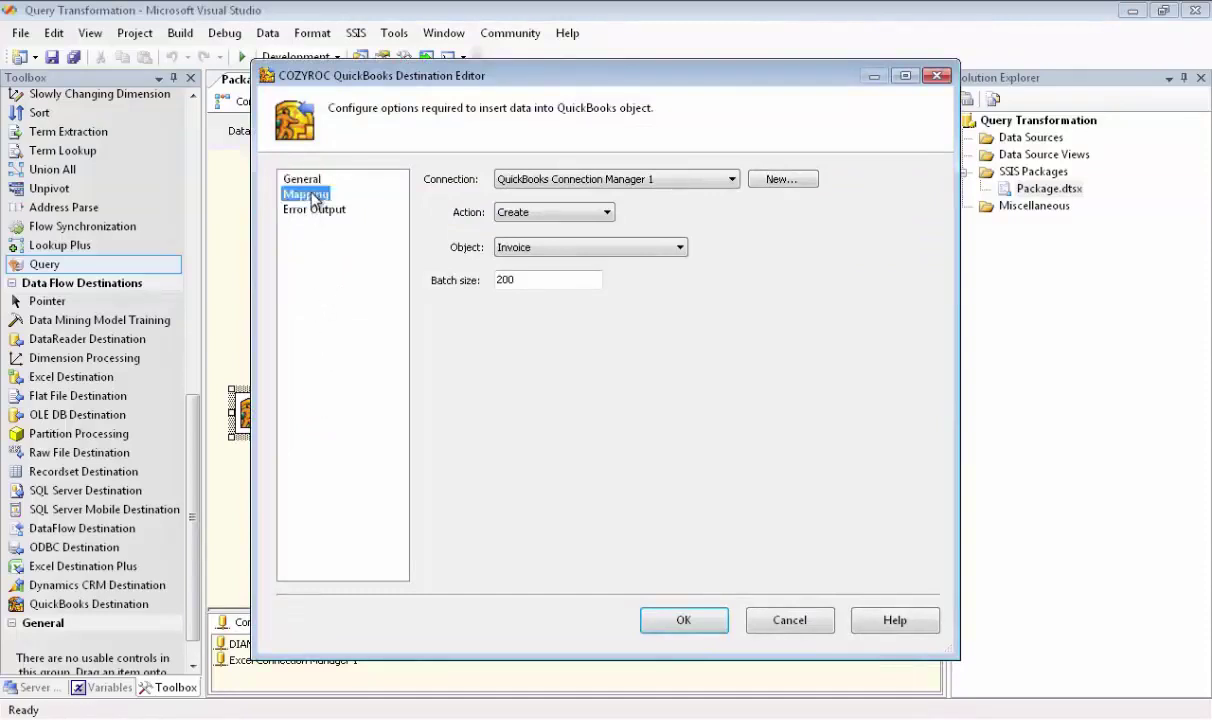
click(906, 78)
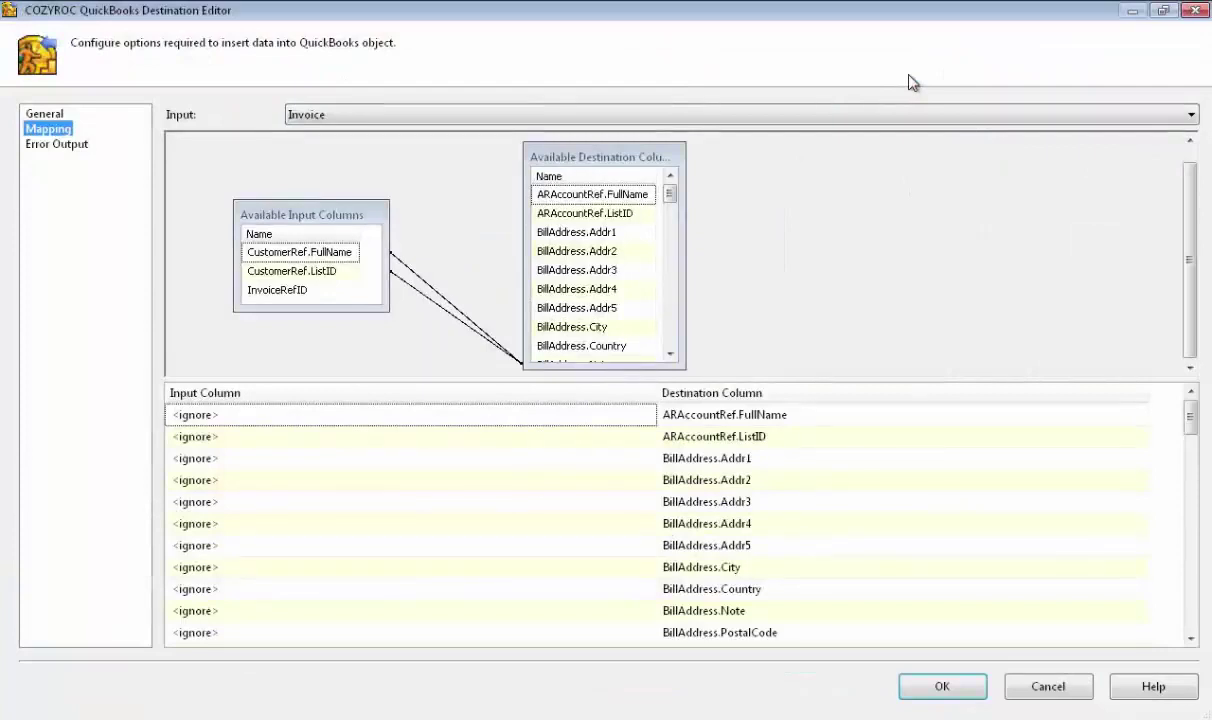
click(1190, 115)
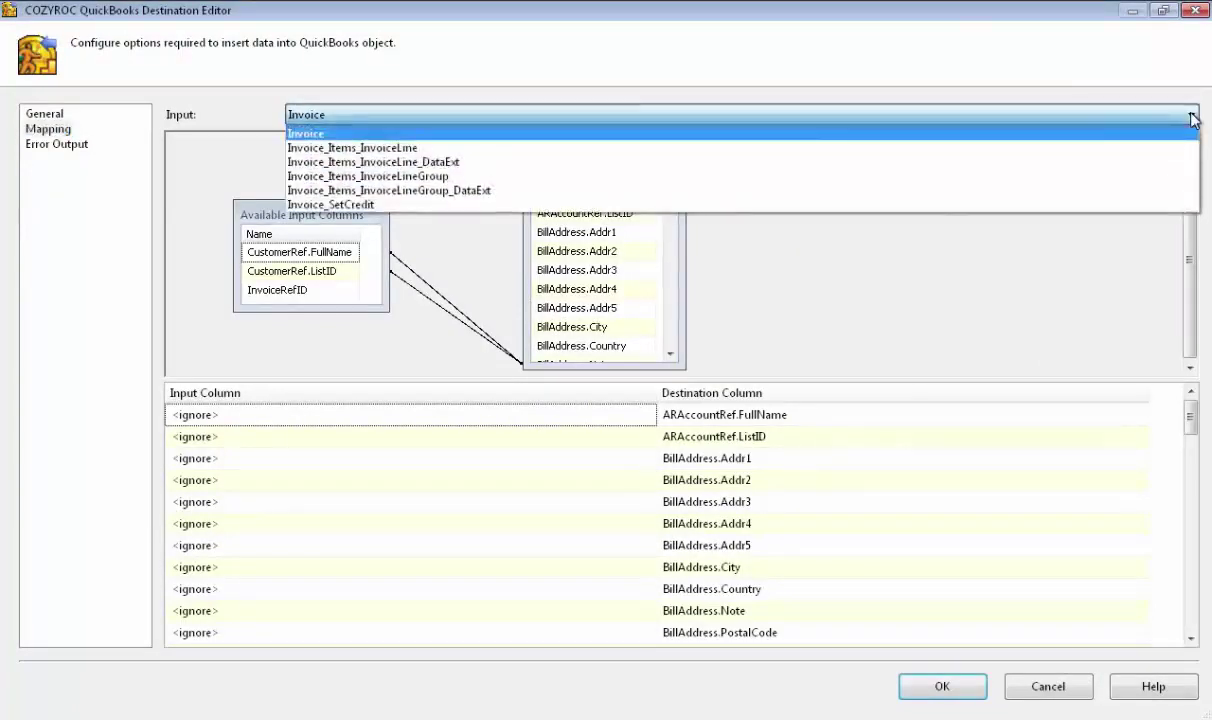
click(380, 149)
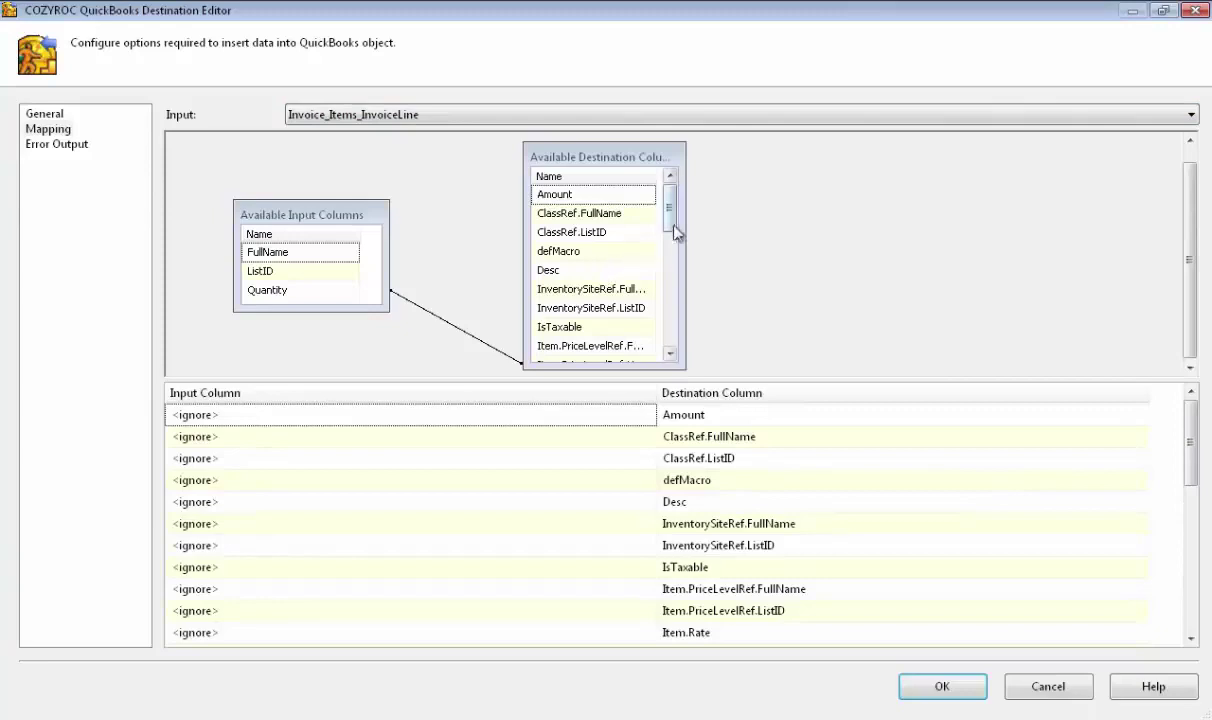
drag(671, 213, 671, 276)
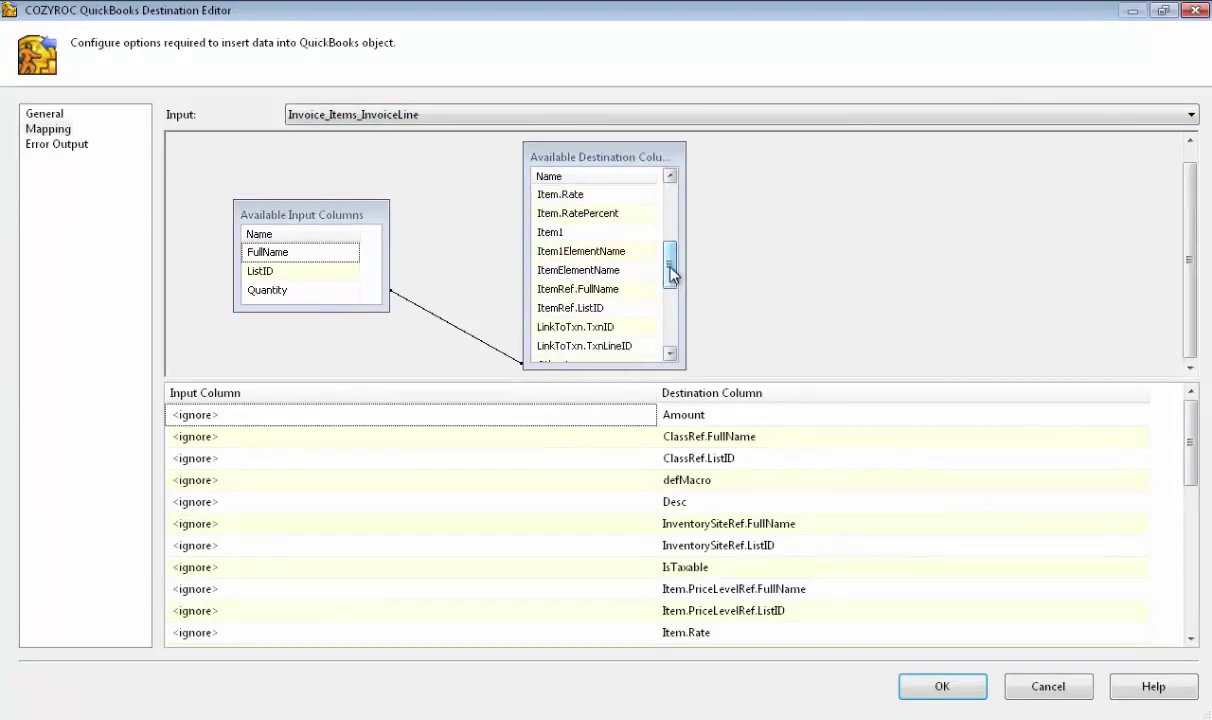
drag(333, 250, 548, 292)
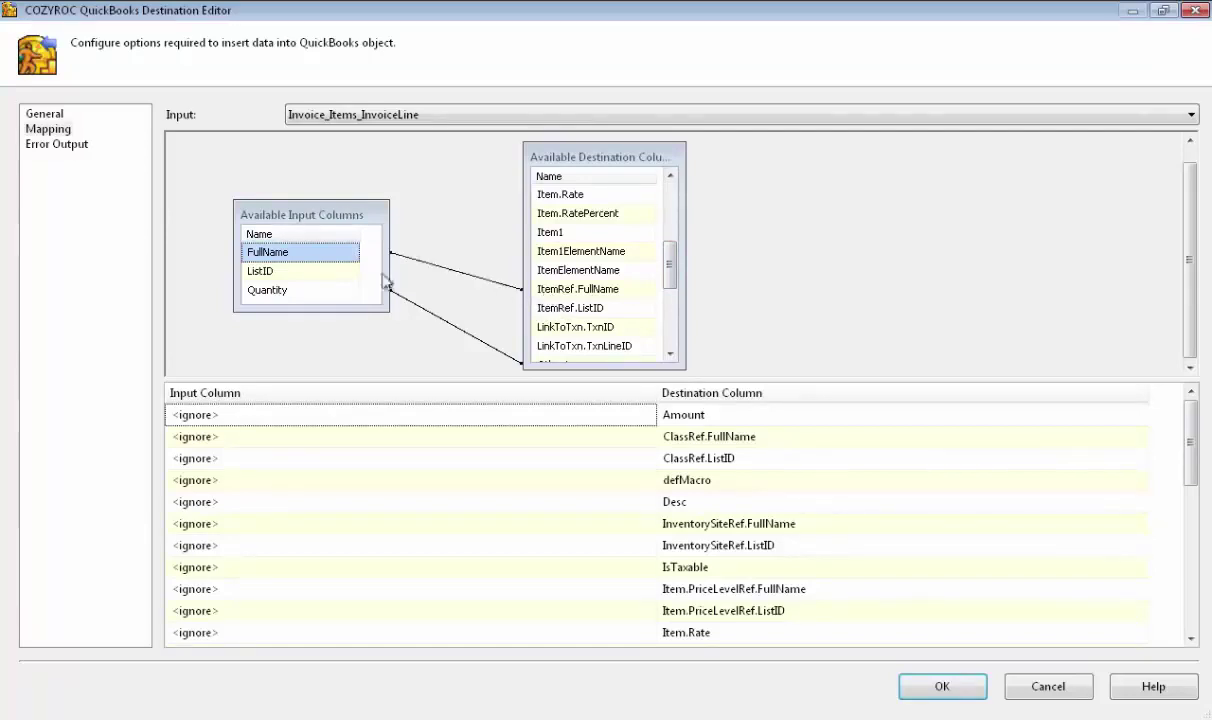
drag(348, 276, 548, 314)
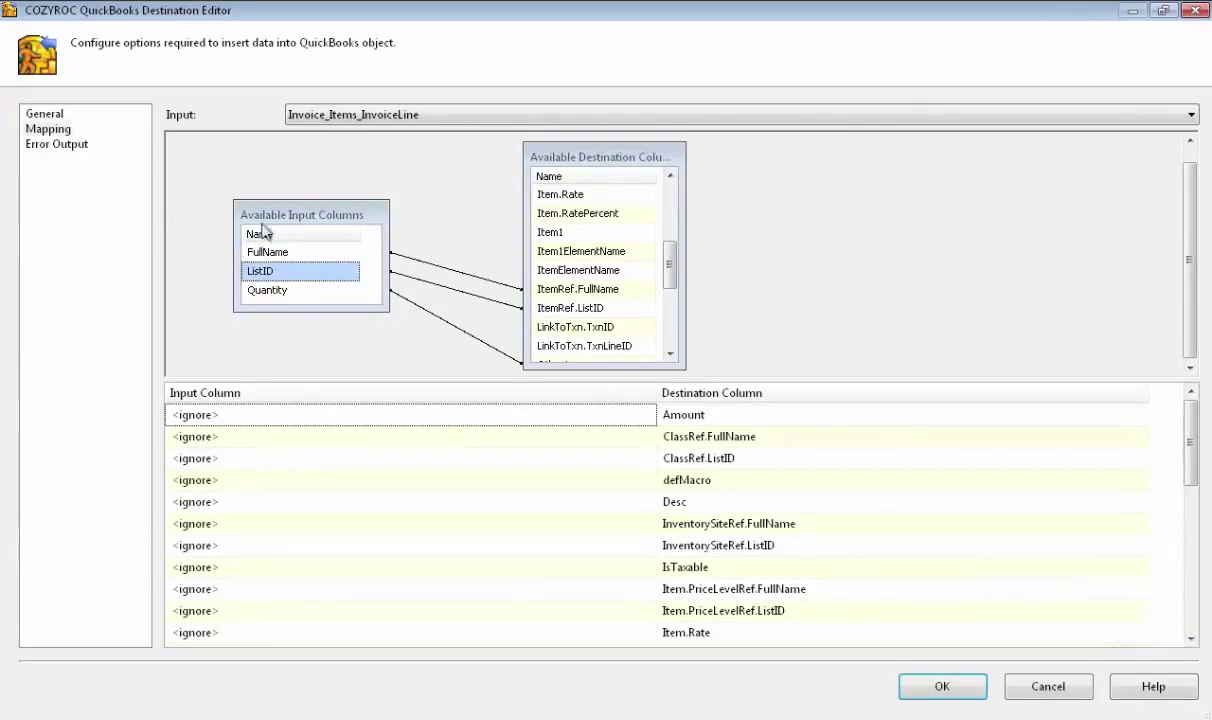
Set the error handling of the QuickBooks Destination's Invoice input to Redirect row
click(82, 148)
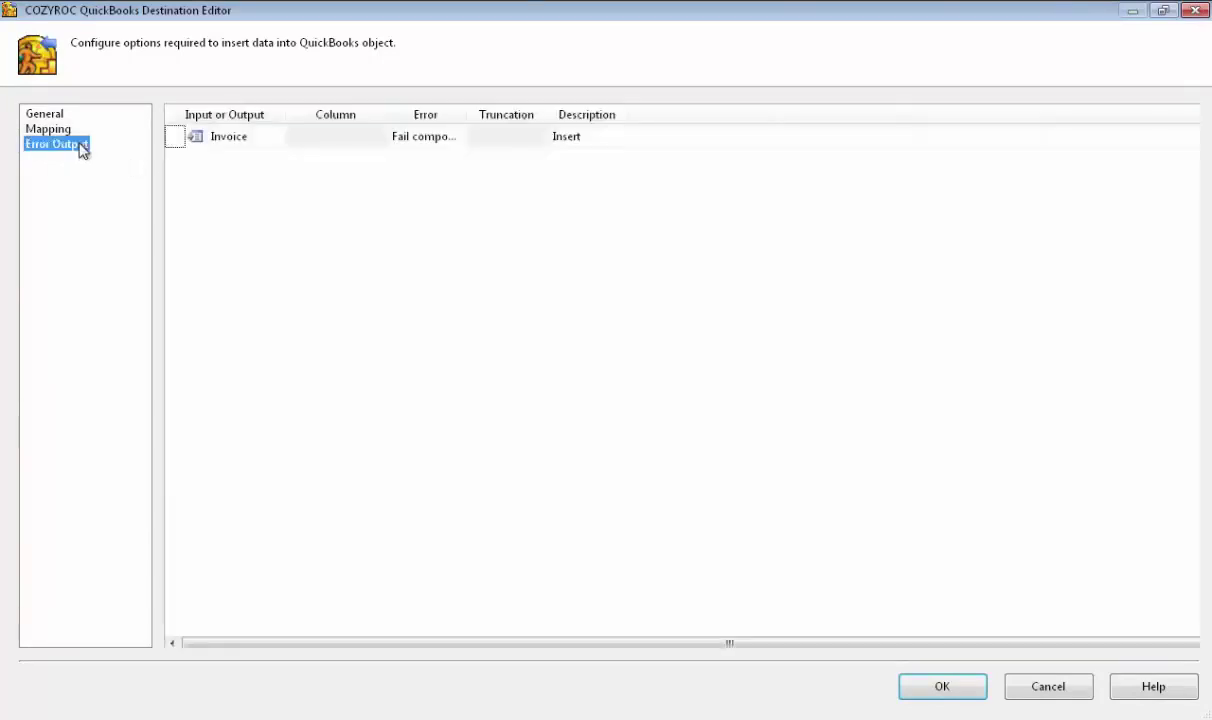
click(448, 143)
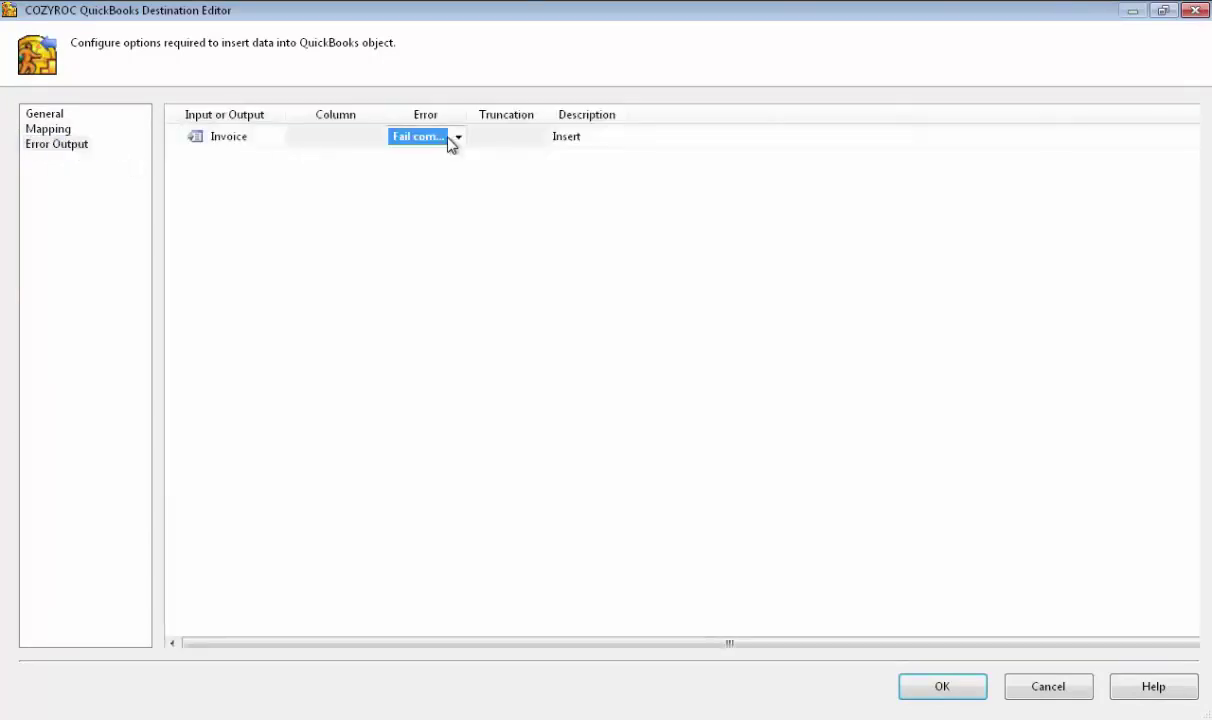
click(457, 141)
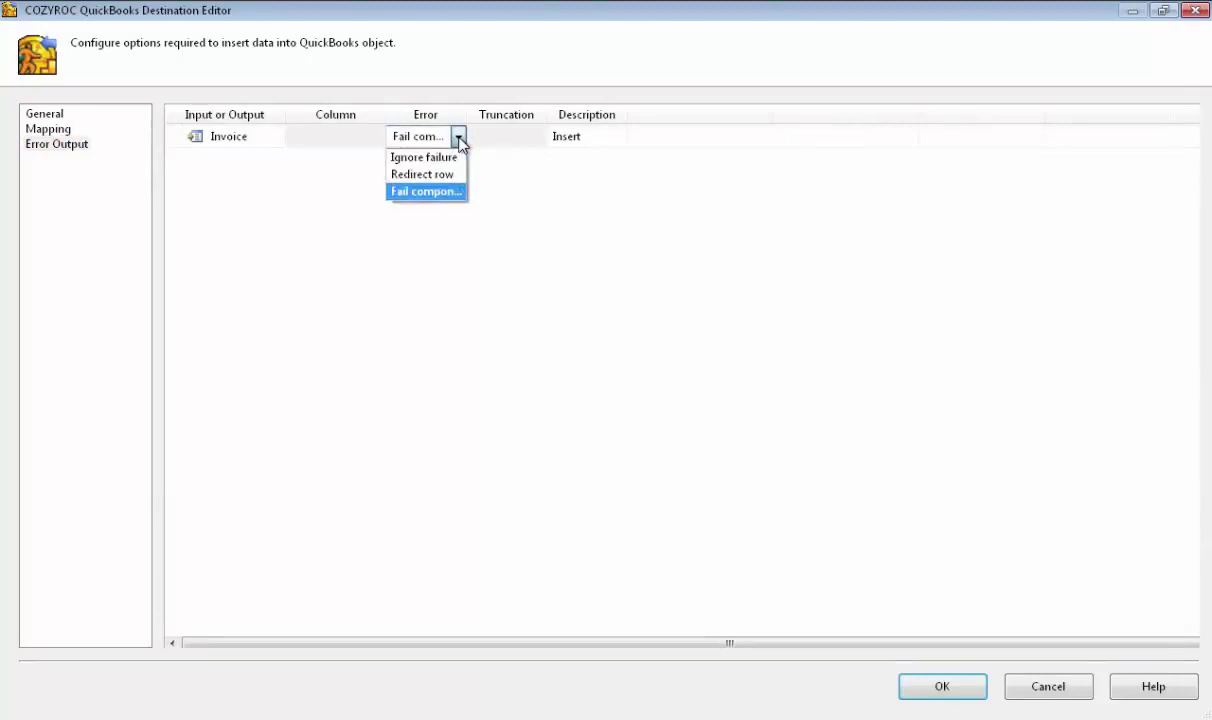
click(440, 174)
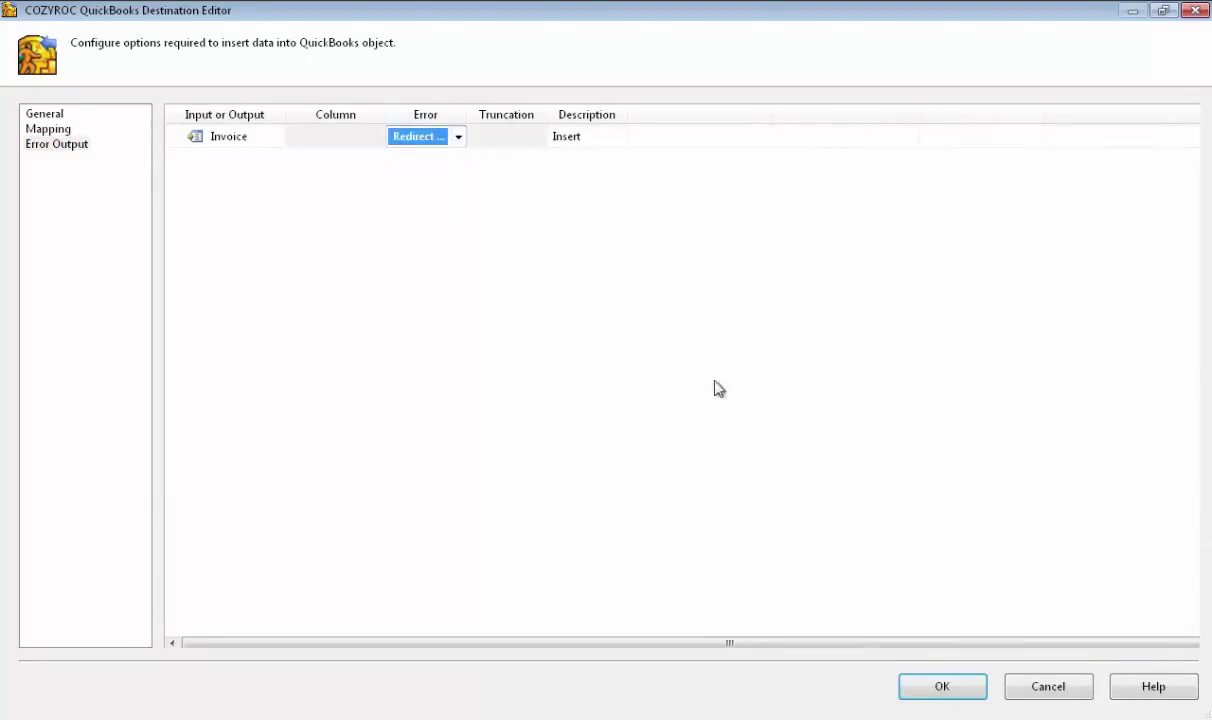
Apply the QuickBooks Destination settings, then add an Excel Destination Plus below it and connect the QuickBooks Destination's error output to it
click(942, 687)
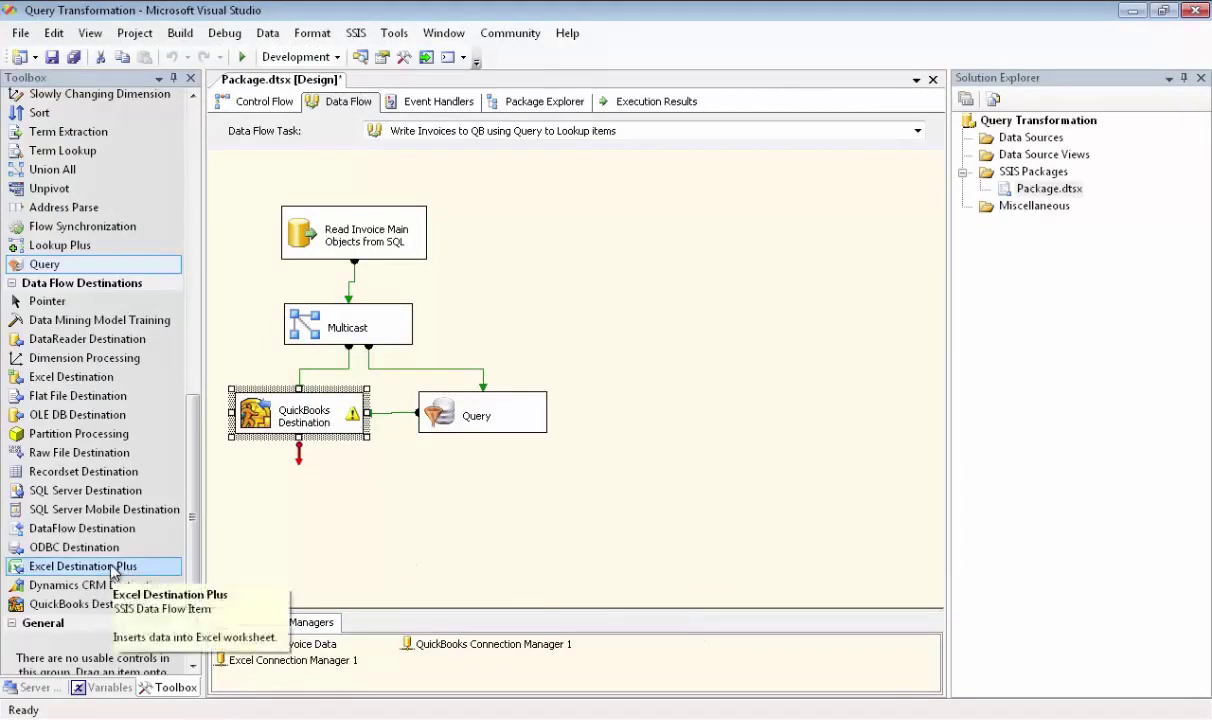
drag(110, 566, 237, 486)
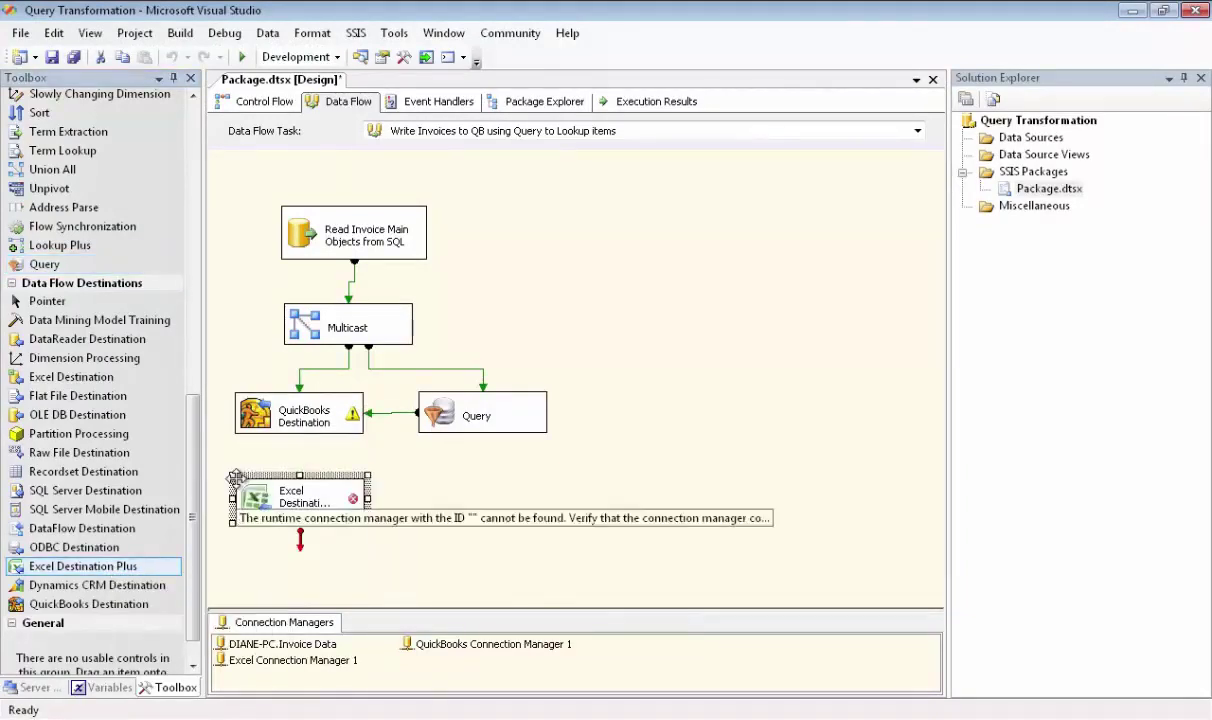
click(303, 428)
drag(299, 440, 299, 492)
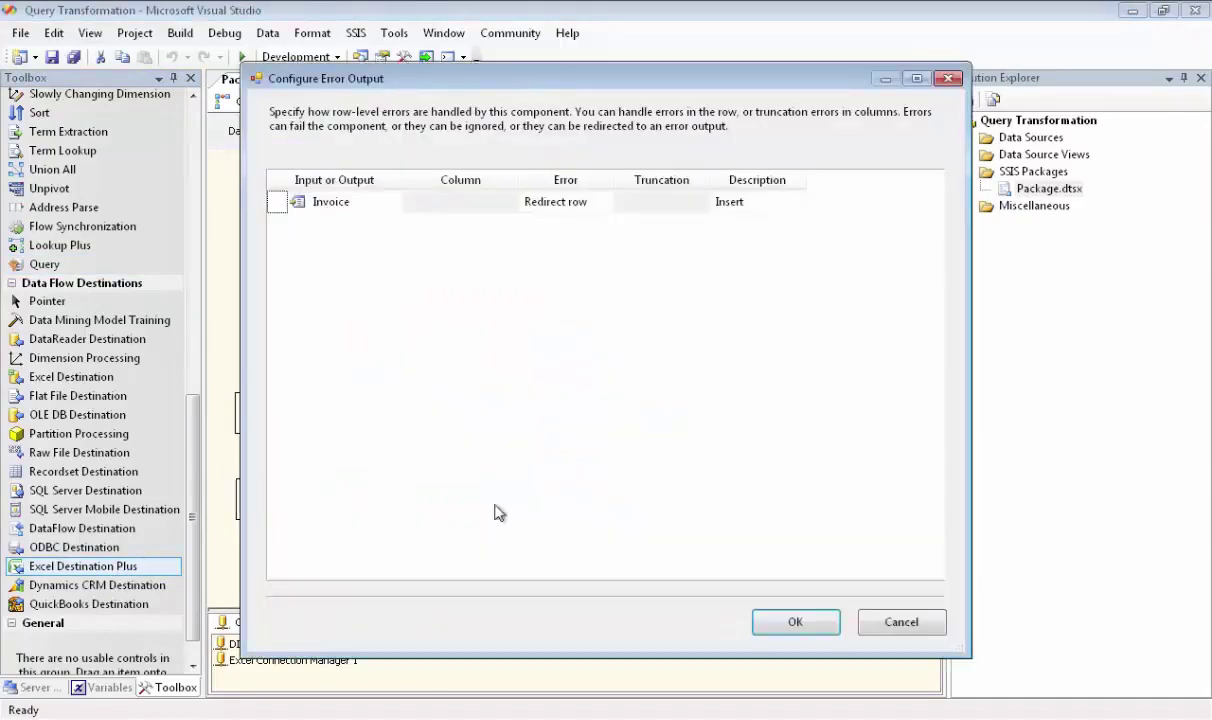
click(790, 624)
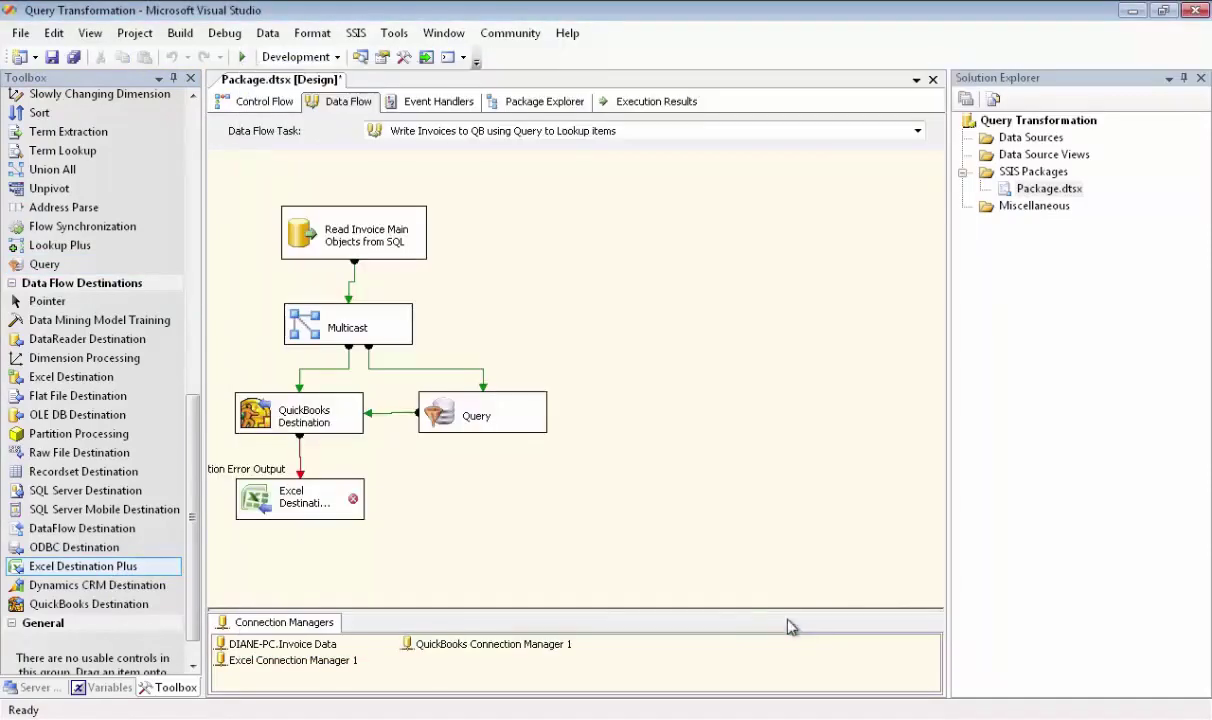
Configure the Excel Destination Plus to use Excel Connection Manager 1 and the Results Using Query worksheet, keeping all available input columns
double_click(303, 507)
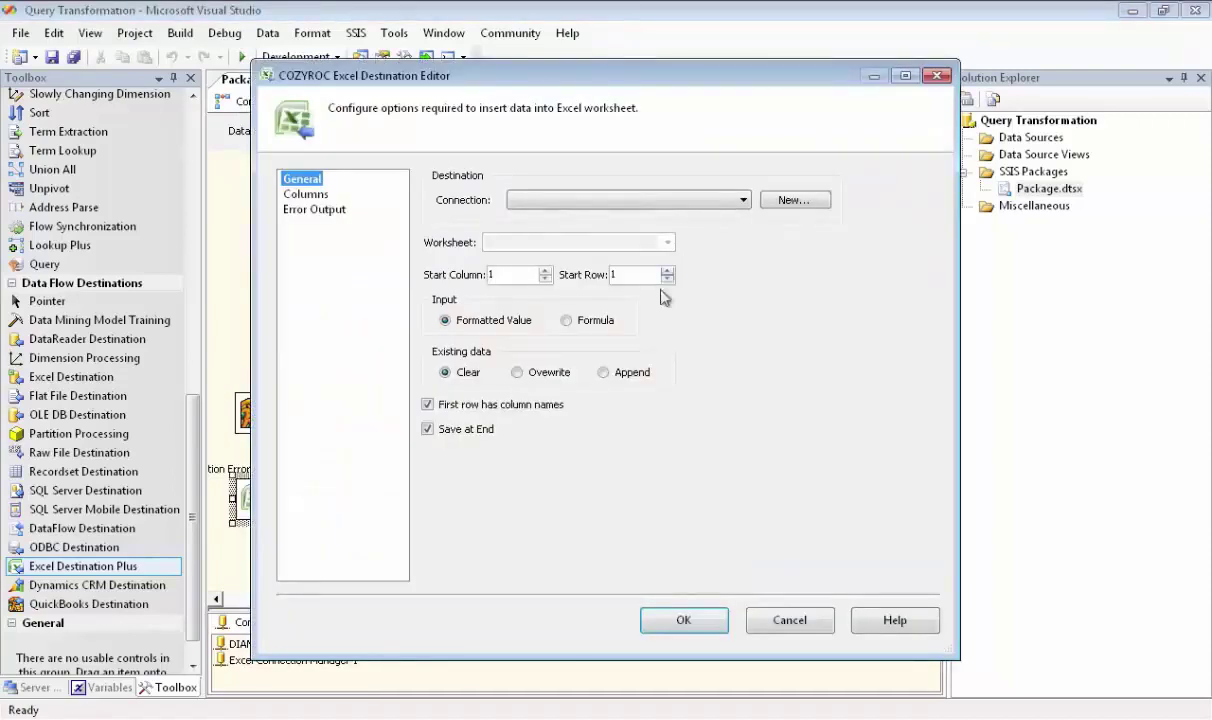
click(708, 198)
click(655, 218)
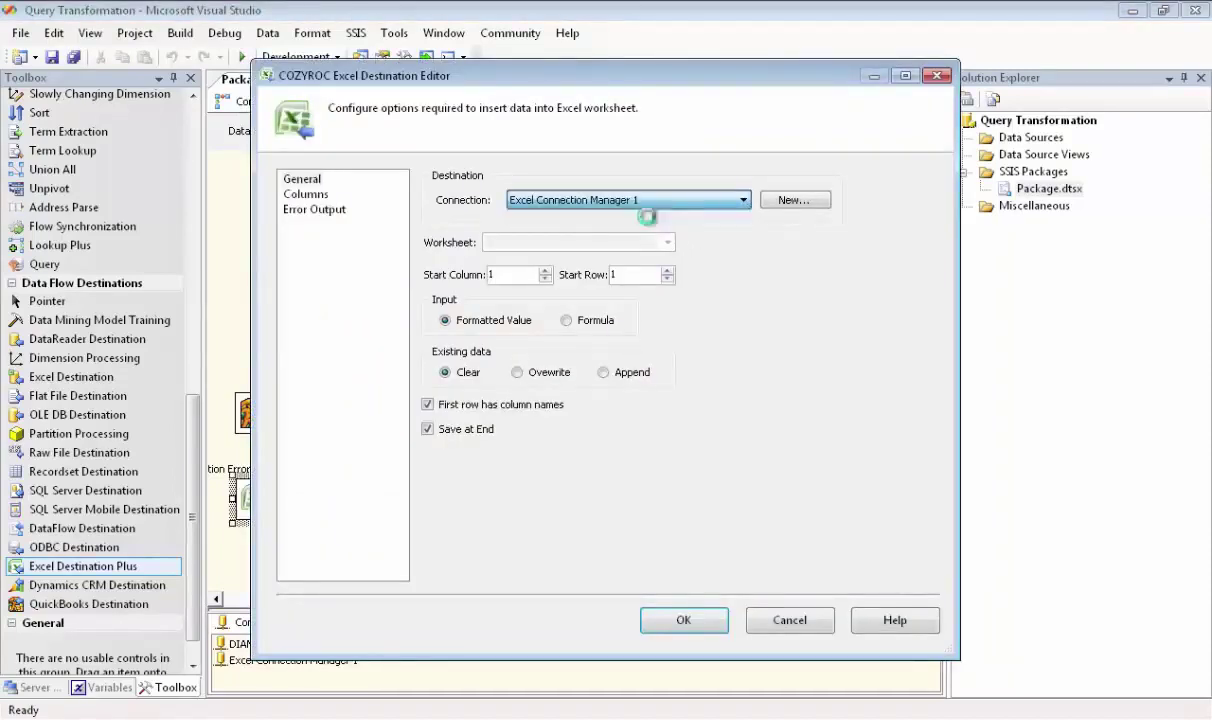
click(667, 243)
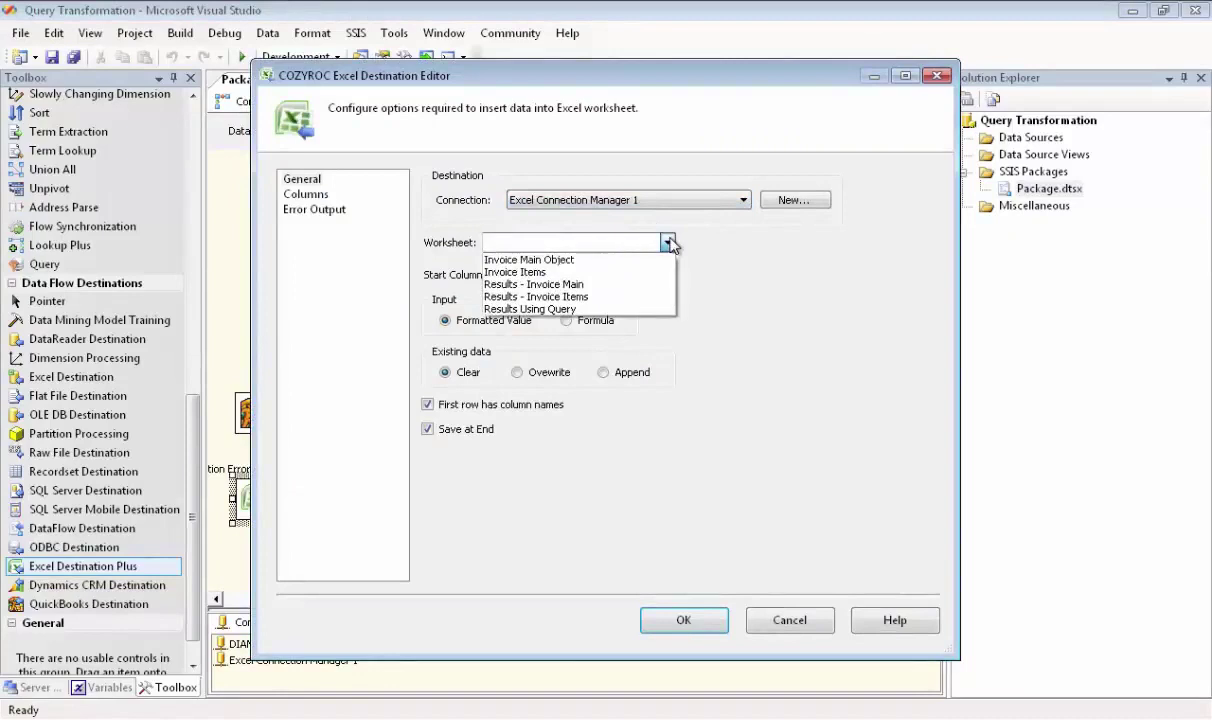
click(573, 309)
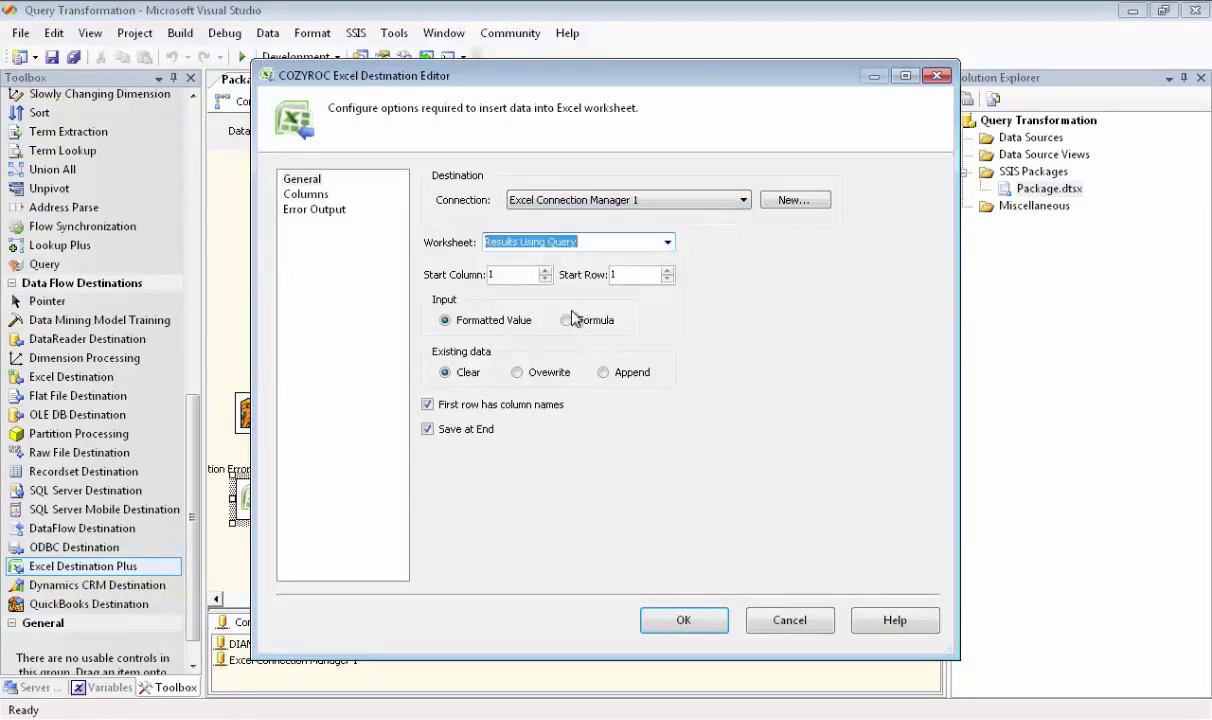
click(318, 195)
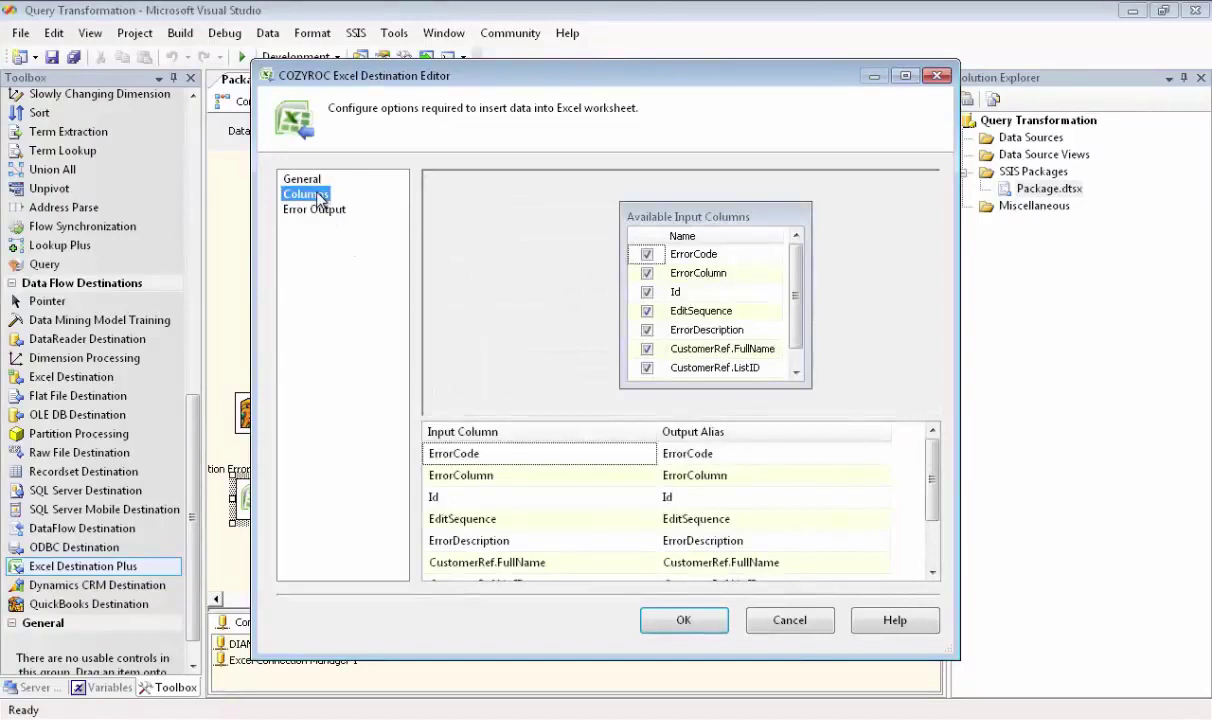
click(693, 624)
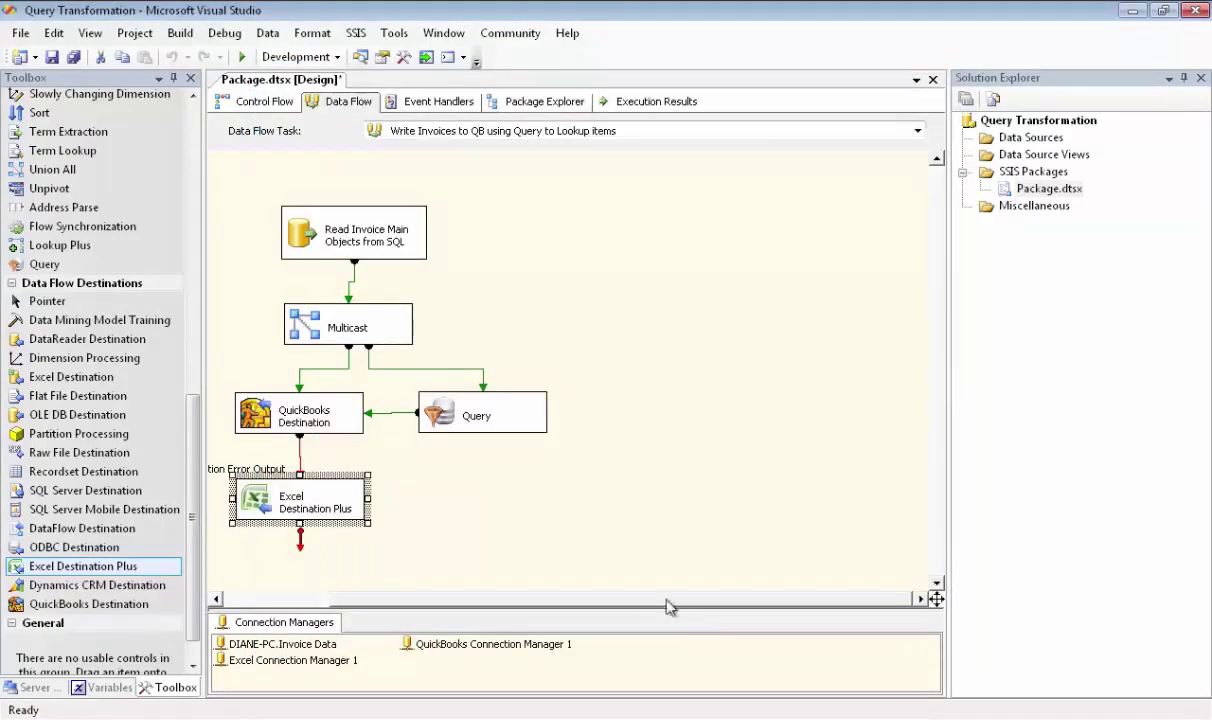
Run the package that writes the invoices to QuickBooks and return to design mode
click(242, 60)
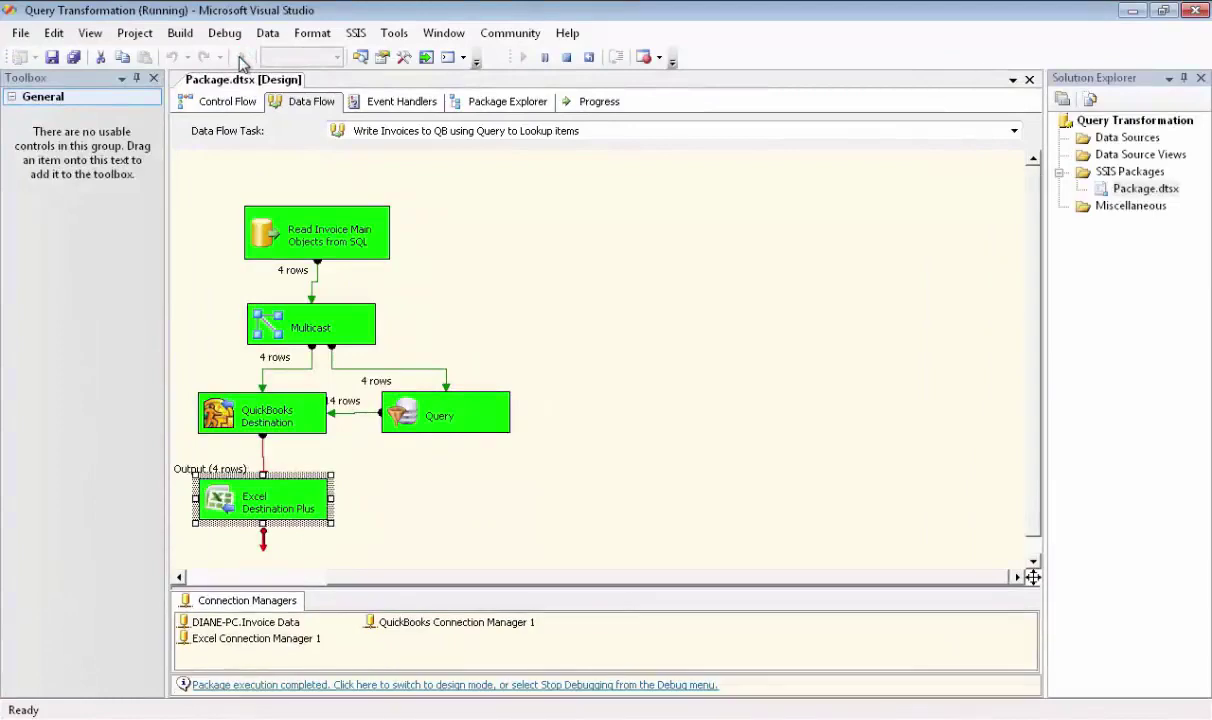
click(311, 685)
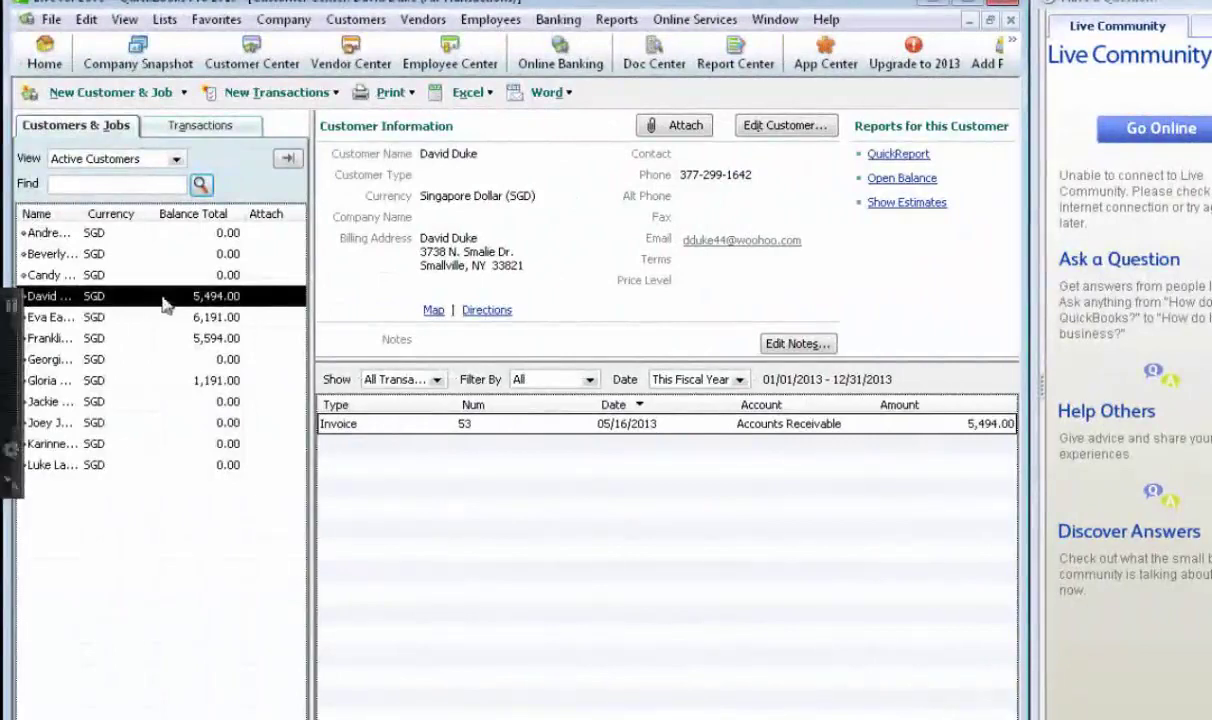
In QuickBooks, open the selected customer's 05/16/2013 invoice and examine the line items of it and the following invoices
double_click(340, 424)
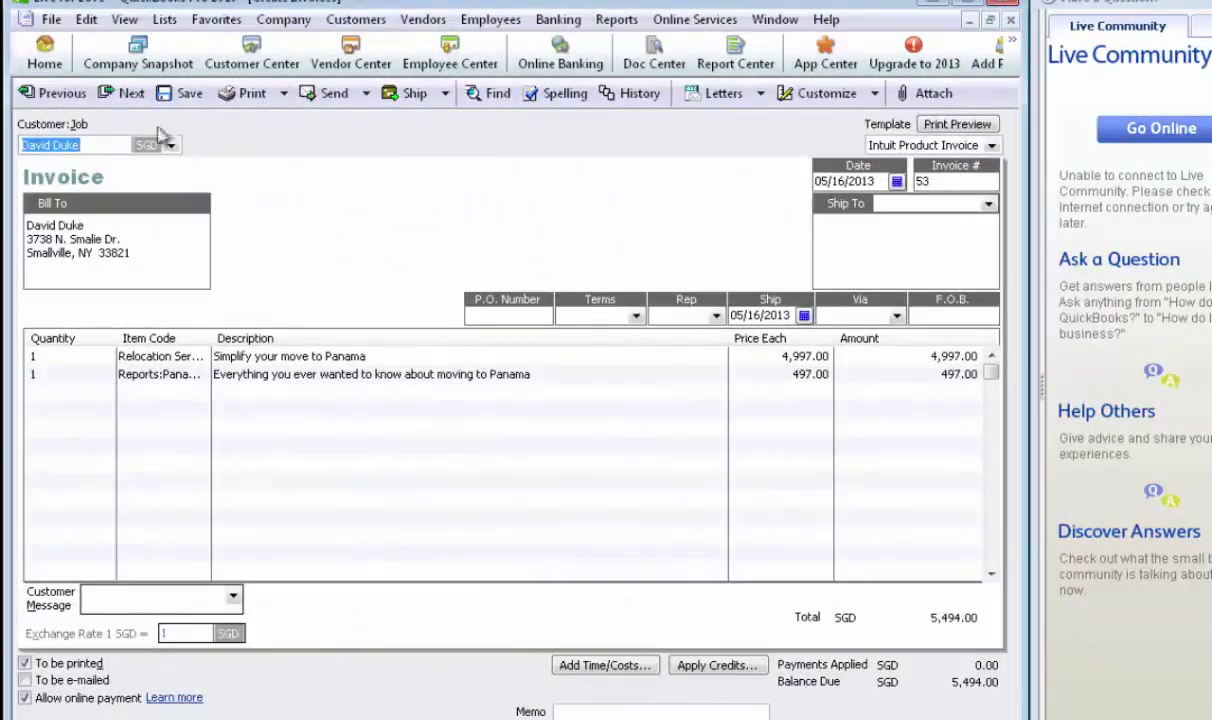
click(131, 93)
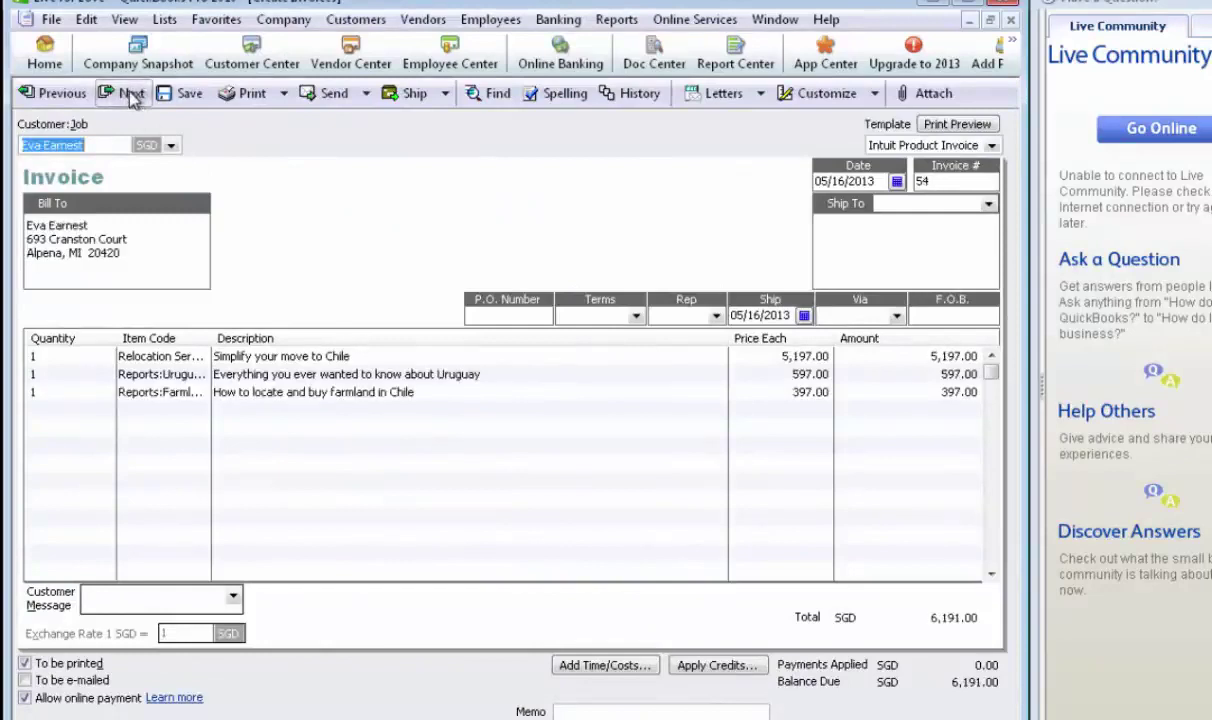
click(131, 93)
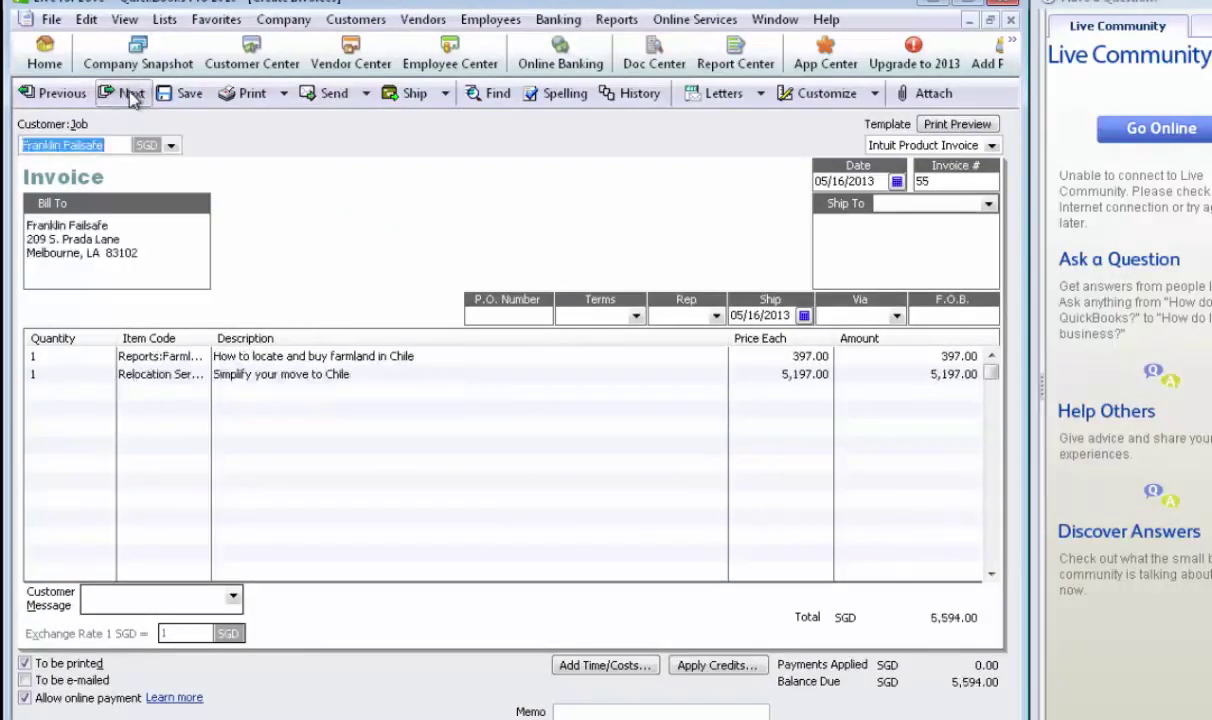
click(131, 93)
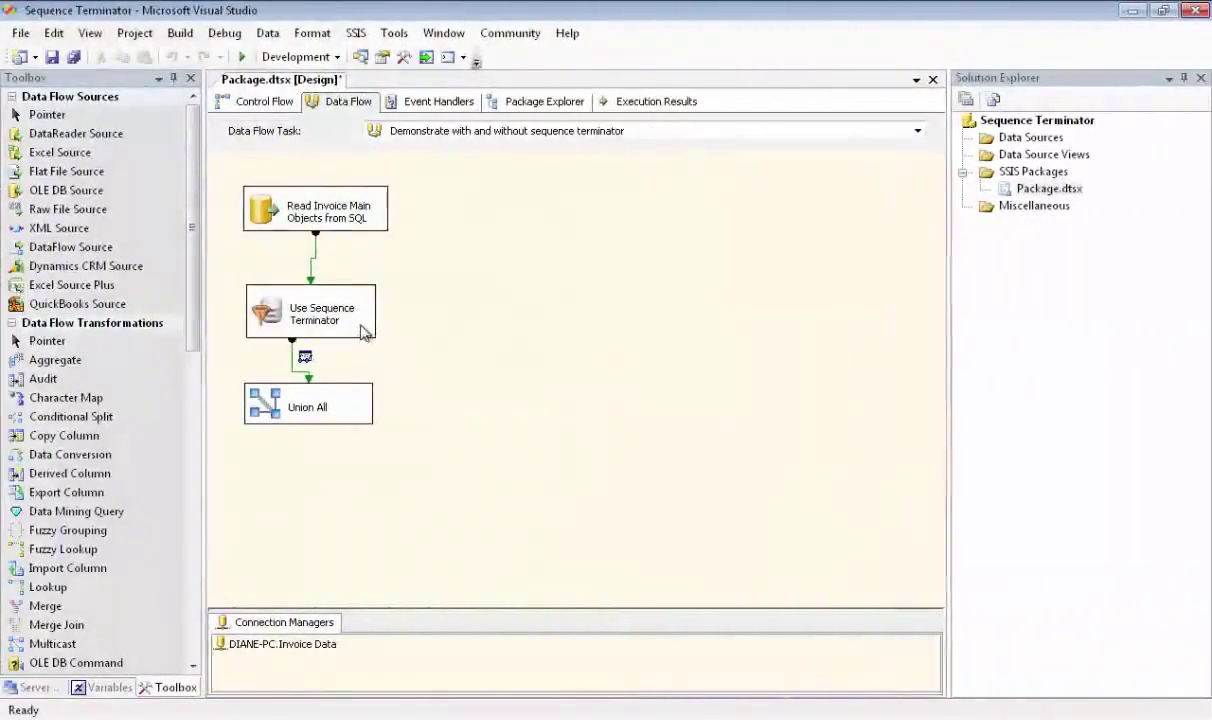
In the Sequence Terminator project, enable Insert sequence terminator for the Use Sequence Terminator query transformation
double_click(355, 318)
click(428, 574)
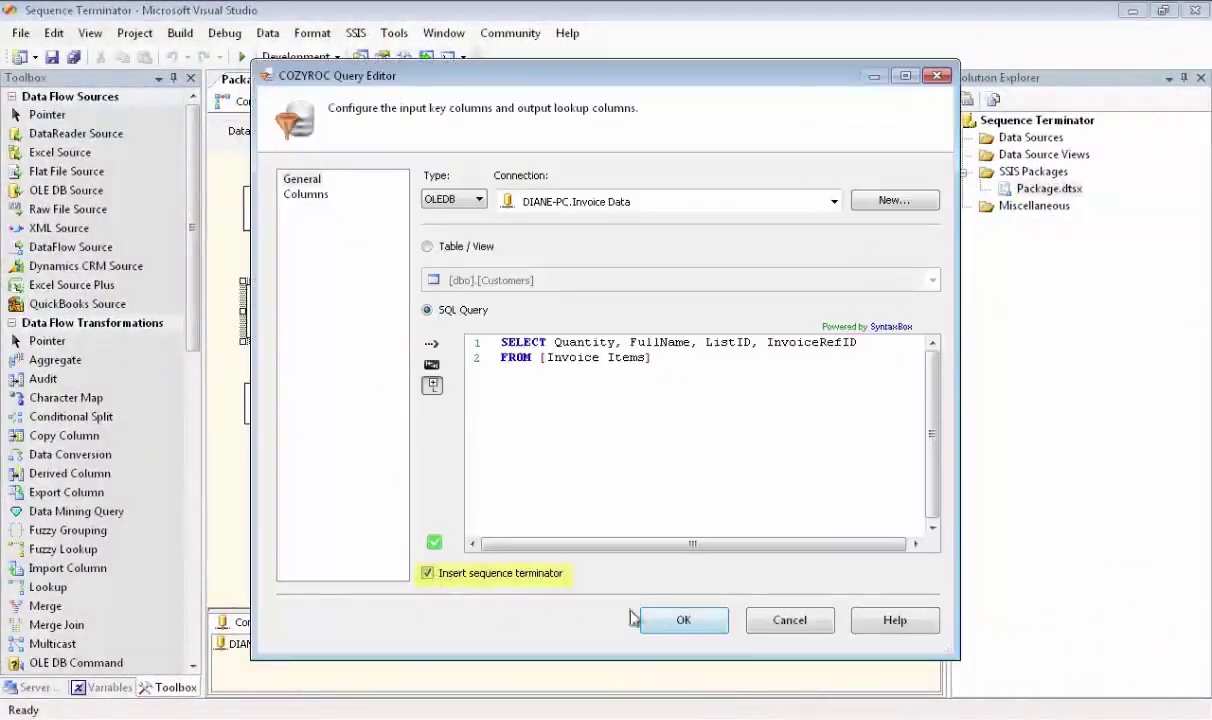
click(682, 621)
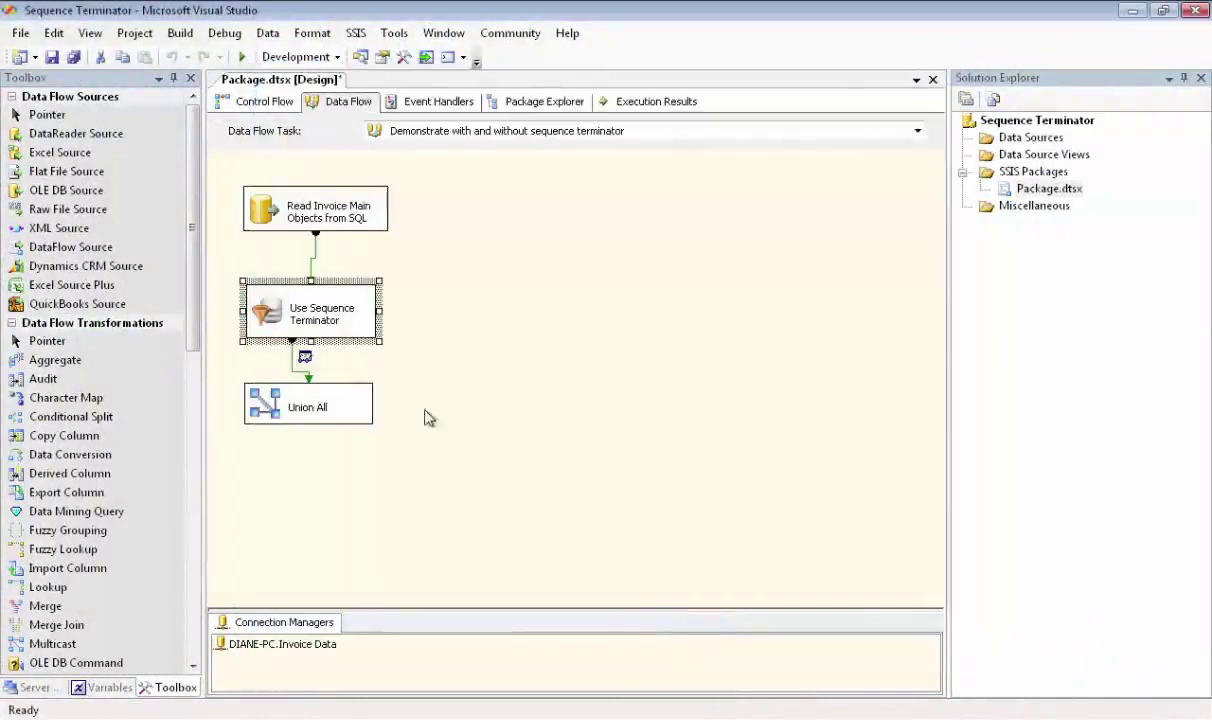
Run the package with the sequence terminator enabled and detach the Query Output data viewer
click(242, 57)
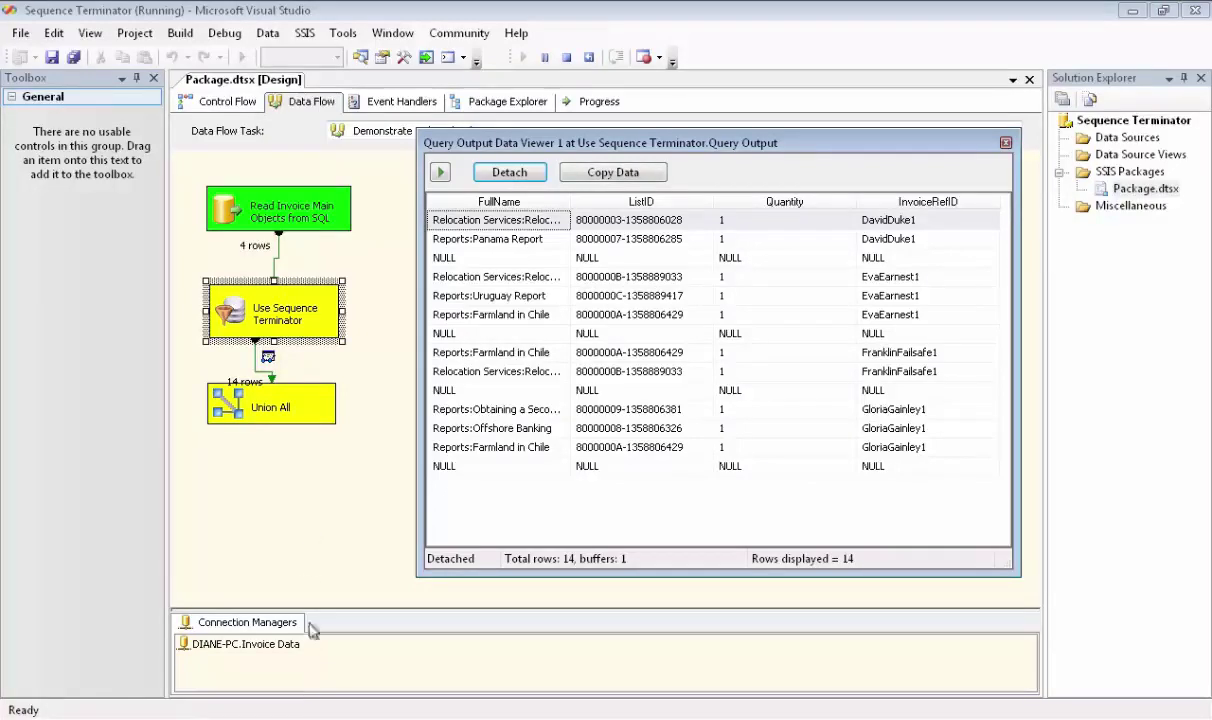
click(512, 175)
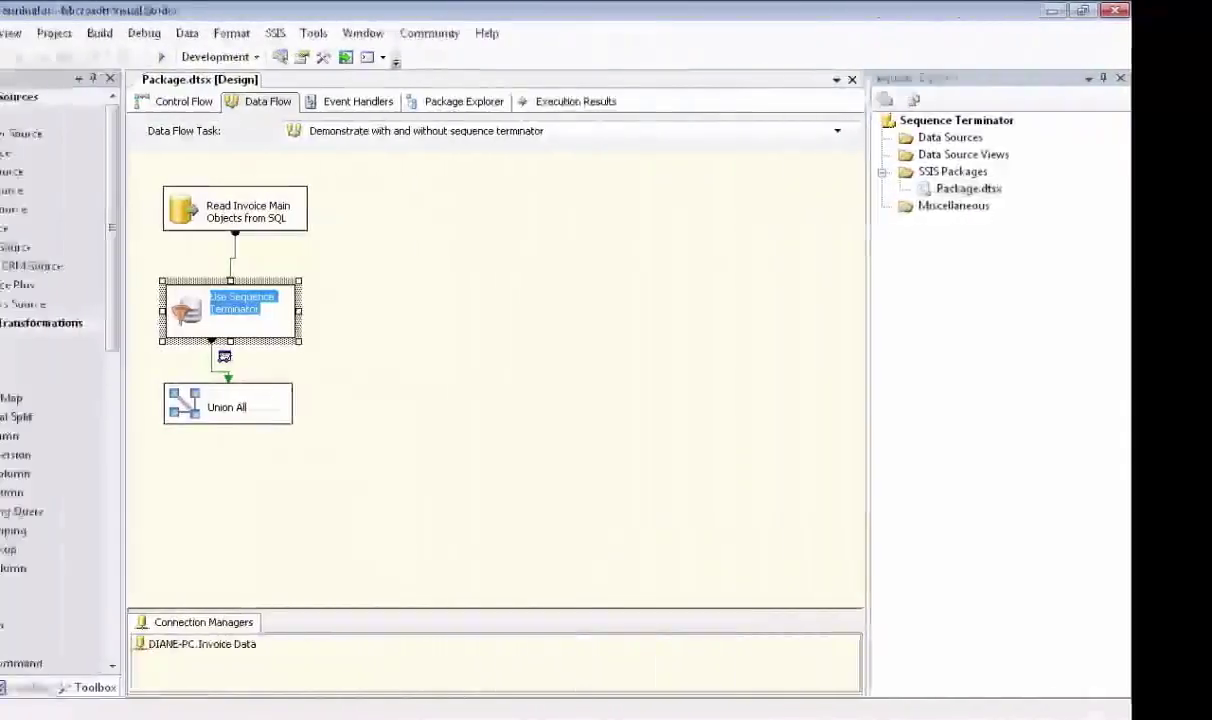
Rename the Use Sequence Terminator transformation to No Sequence Terminator
click(308, 297)
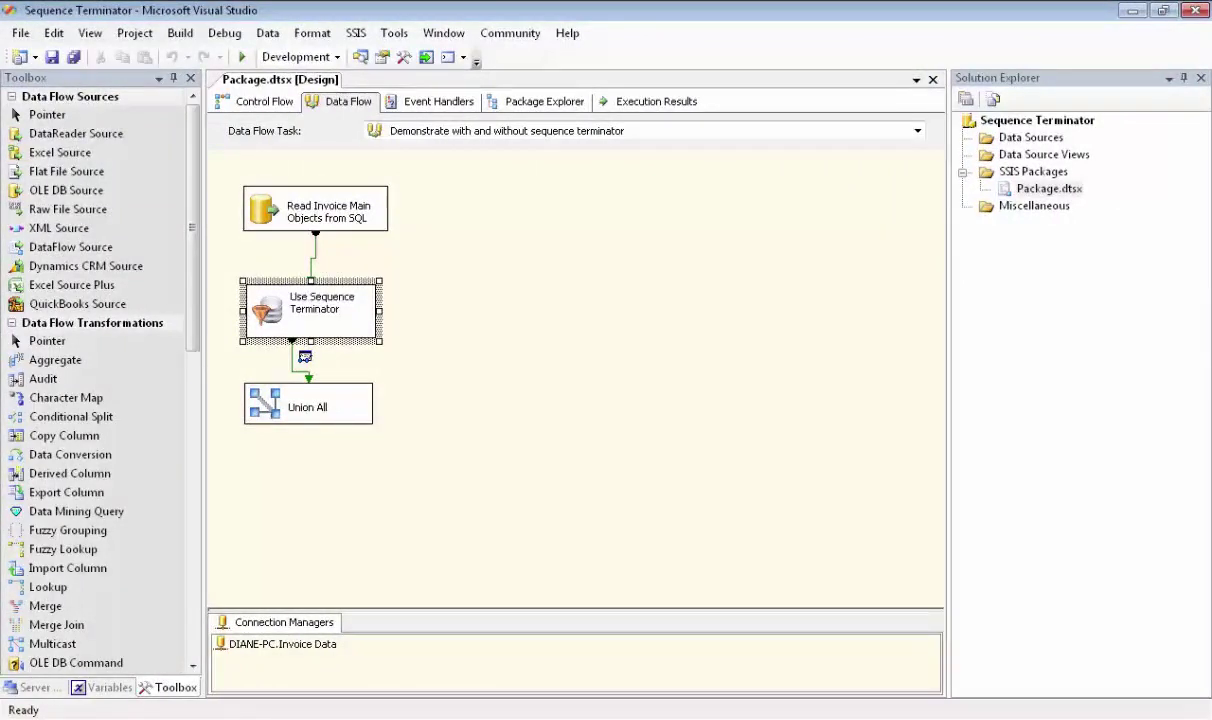
key(BackSpace)
key(BackSpace)
key(BackSpace)
text(No)
click(360, 319)
Disable Insert sequence terminator for the No Sequence Terminator query transformation
double_click(342, 305)
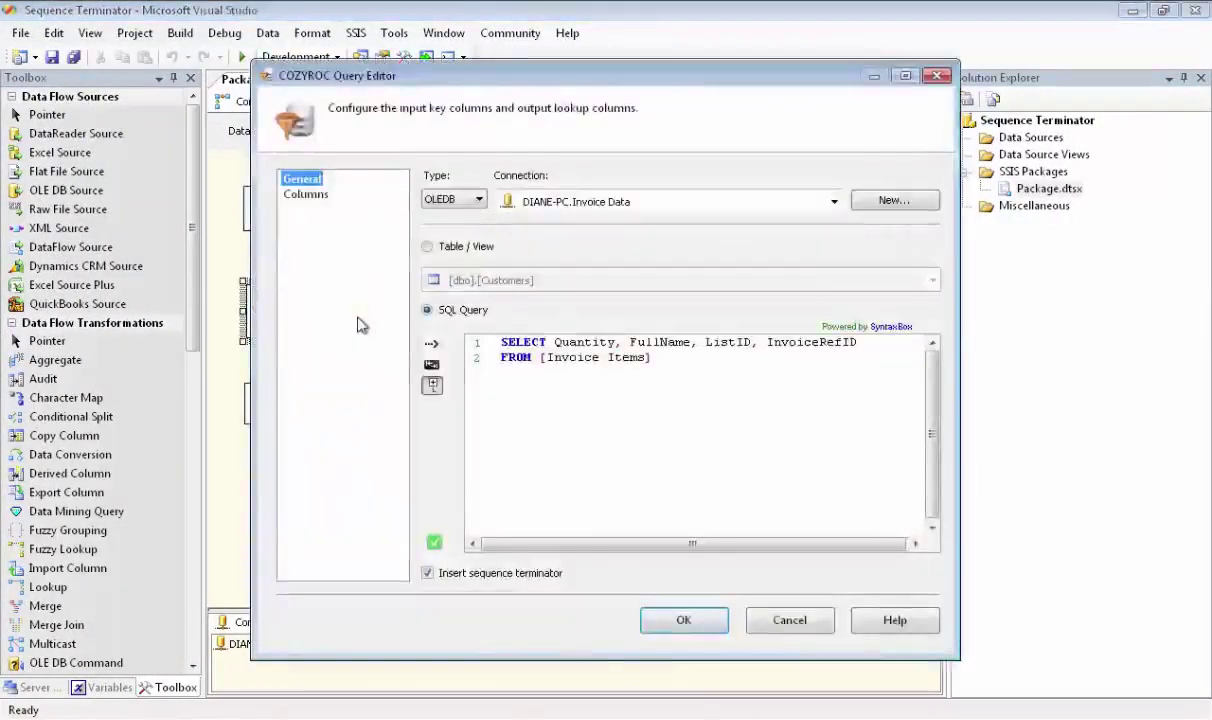
click(427, 575)
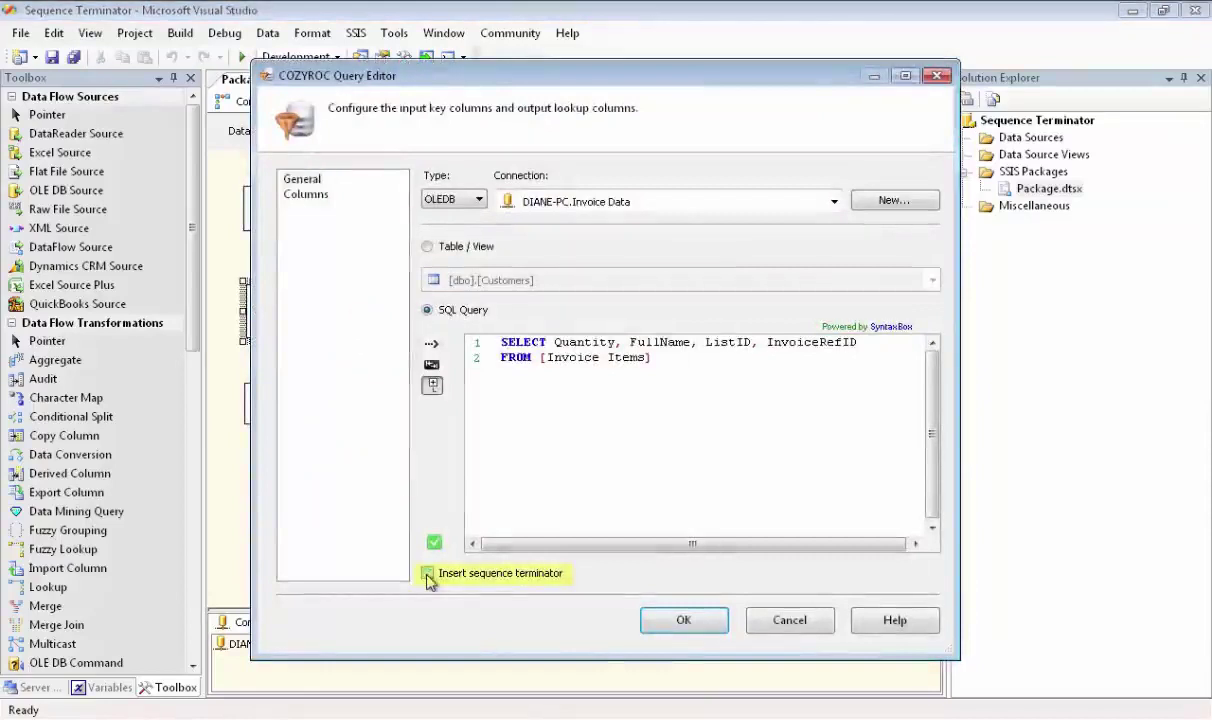
click(683, 619)
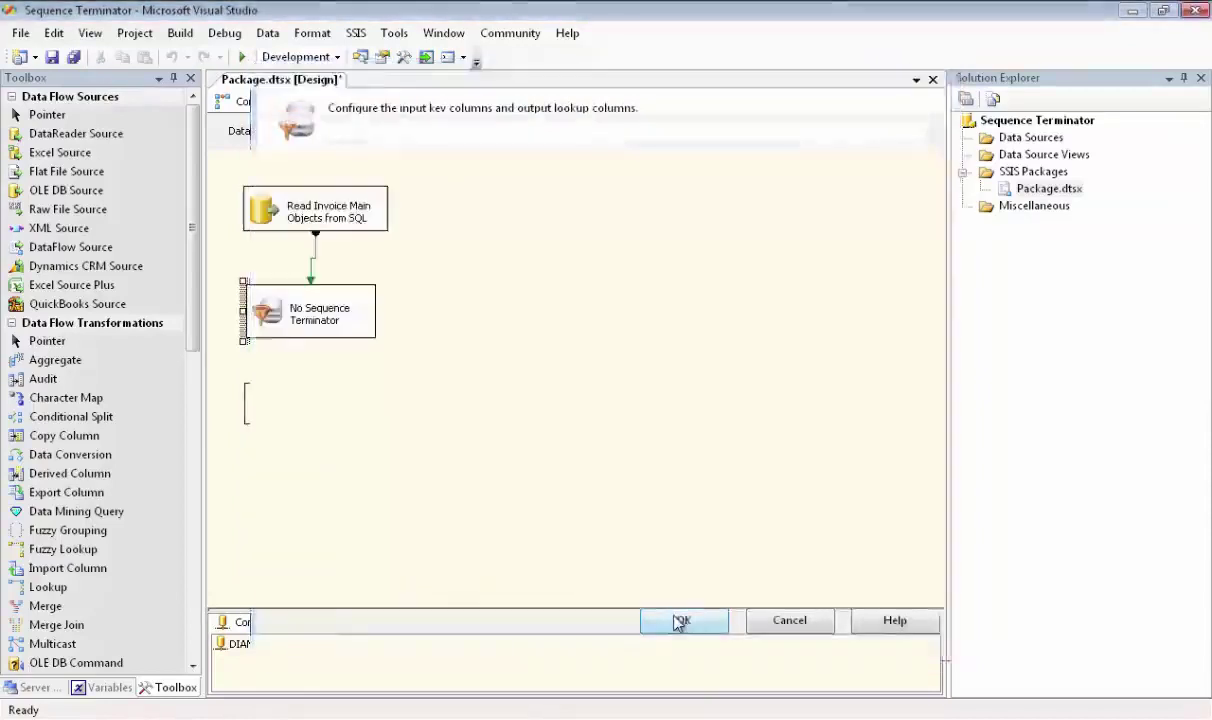
Run the package without the sequence terminator and detach the Query Output data viewer
click(244, 59)
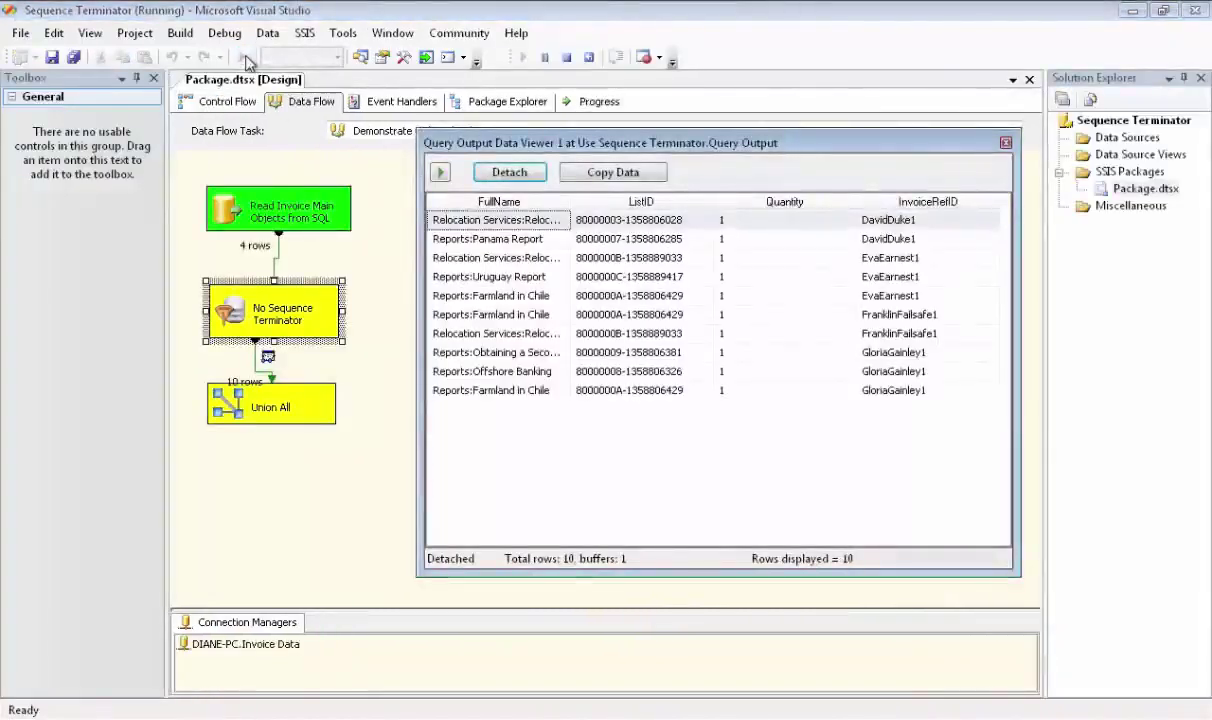
click(510, 174)
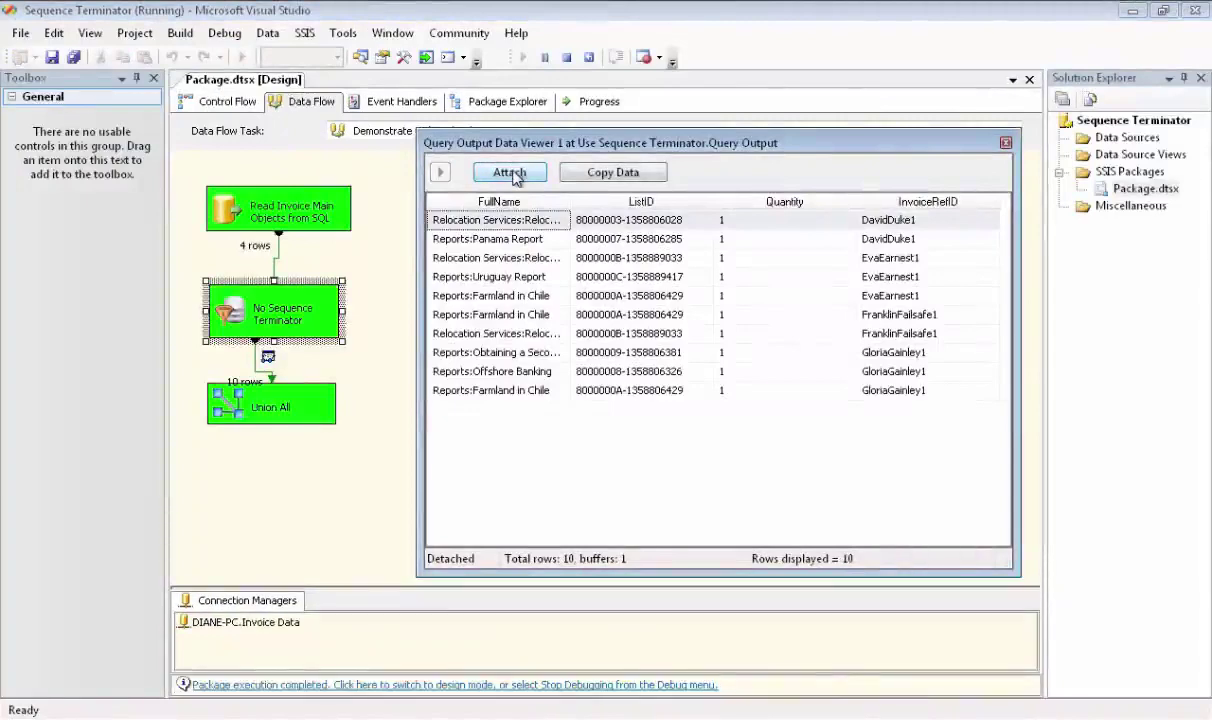